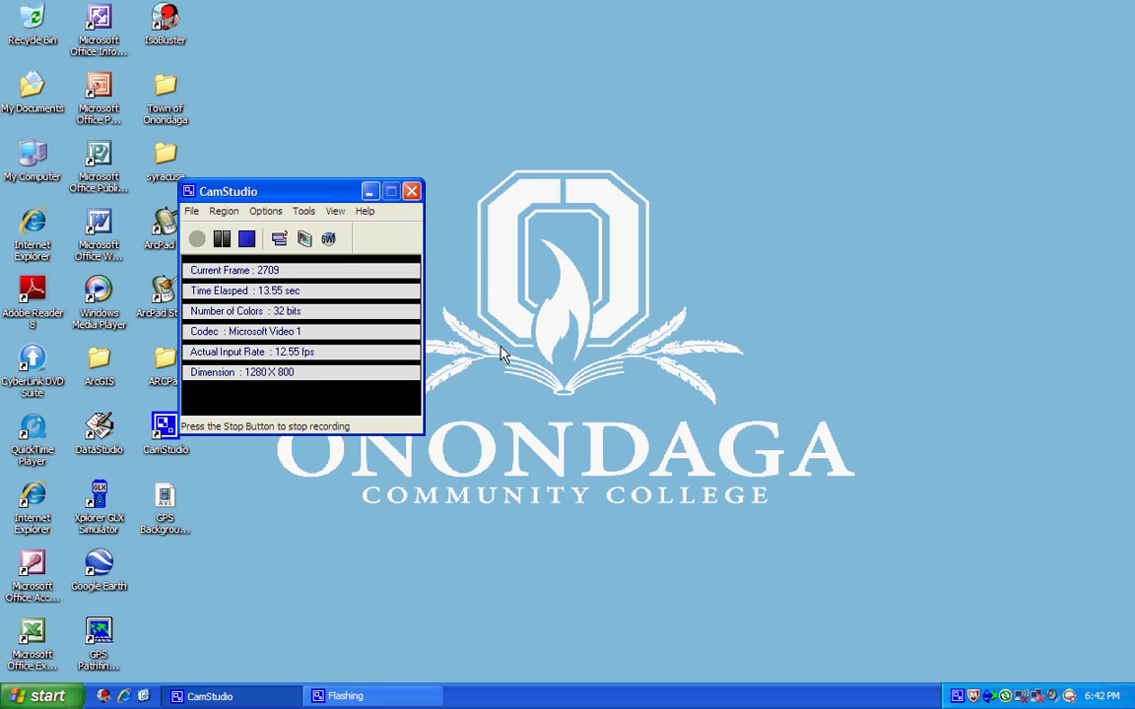
# - Launch GPS Pathfinder Office and accept the Default project
pyautogui.doubleClick(100, 638)
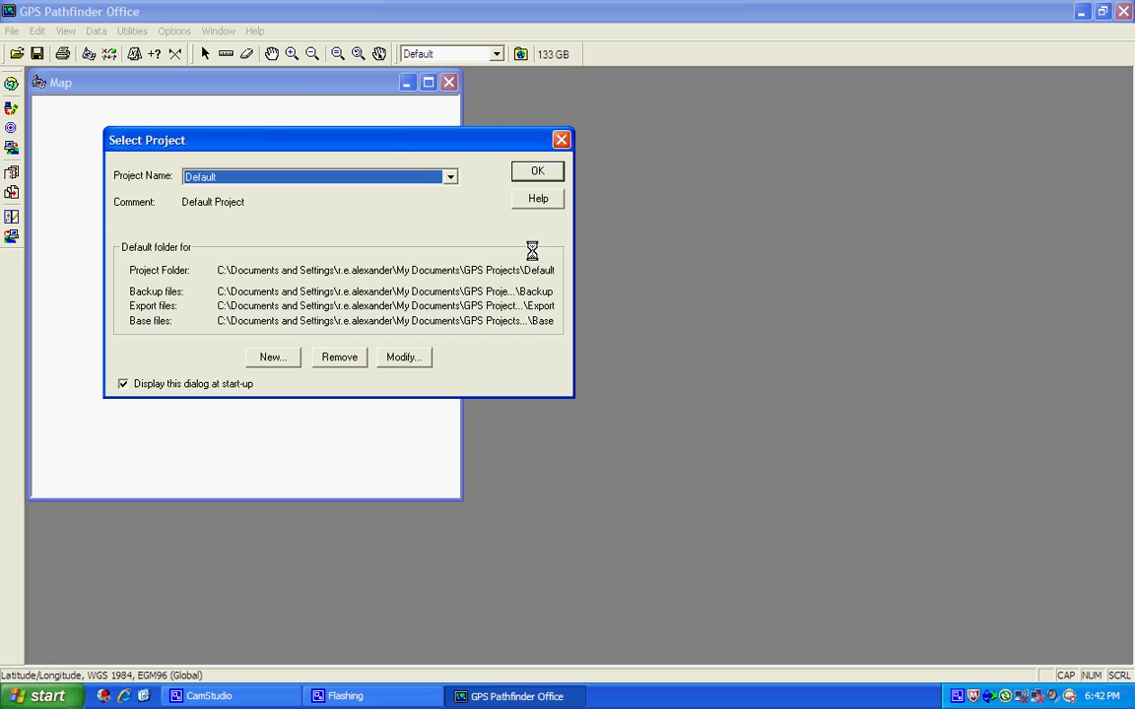
pyautogui.click(533, 171)
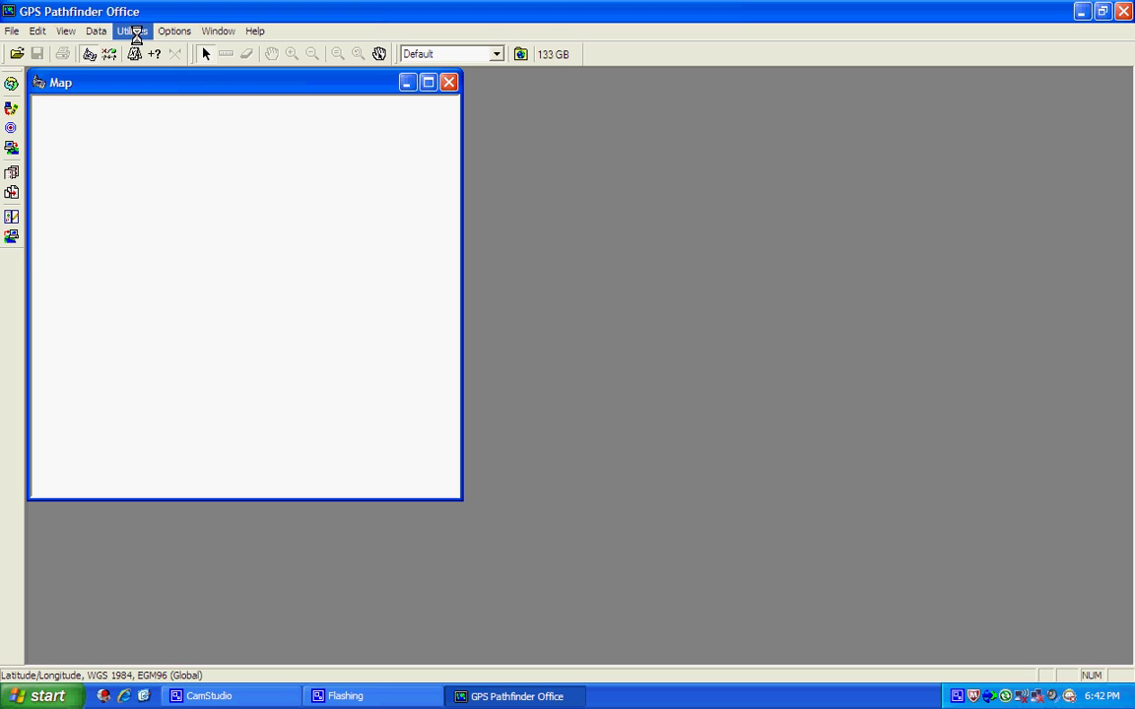
# - Use Data Transfer to receive the Sample data file from the Windows Mobile datalogger
pyautogui.click(132, 31)
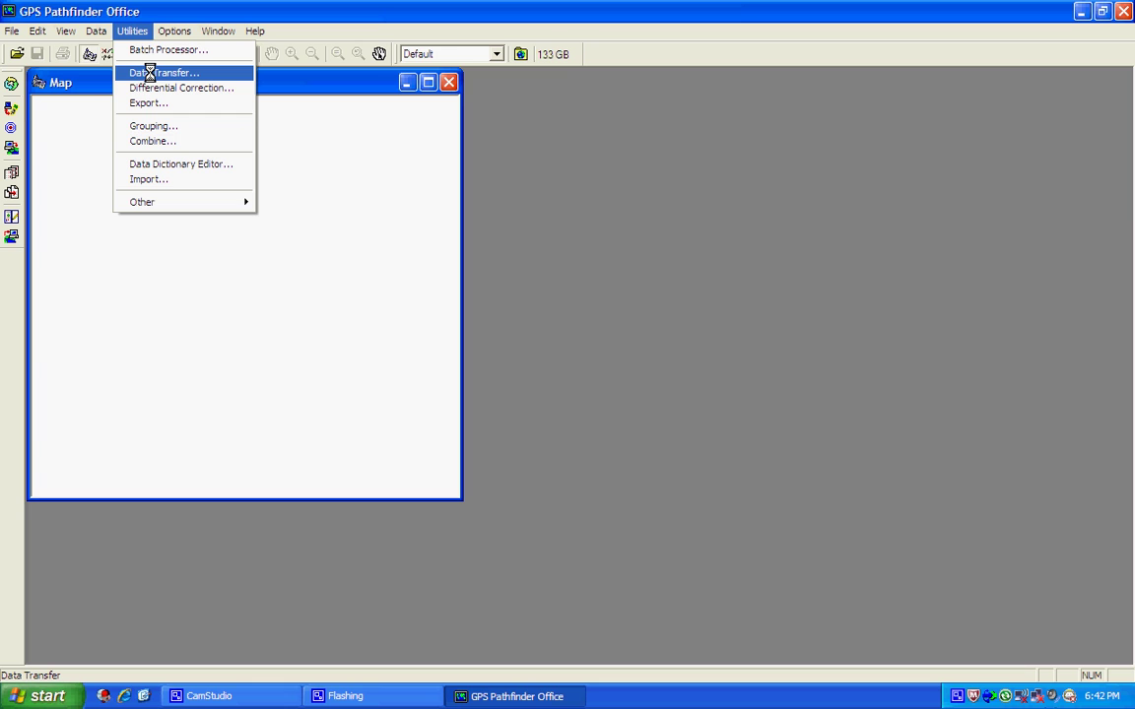
pyautogui.click(87, 126)
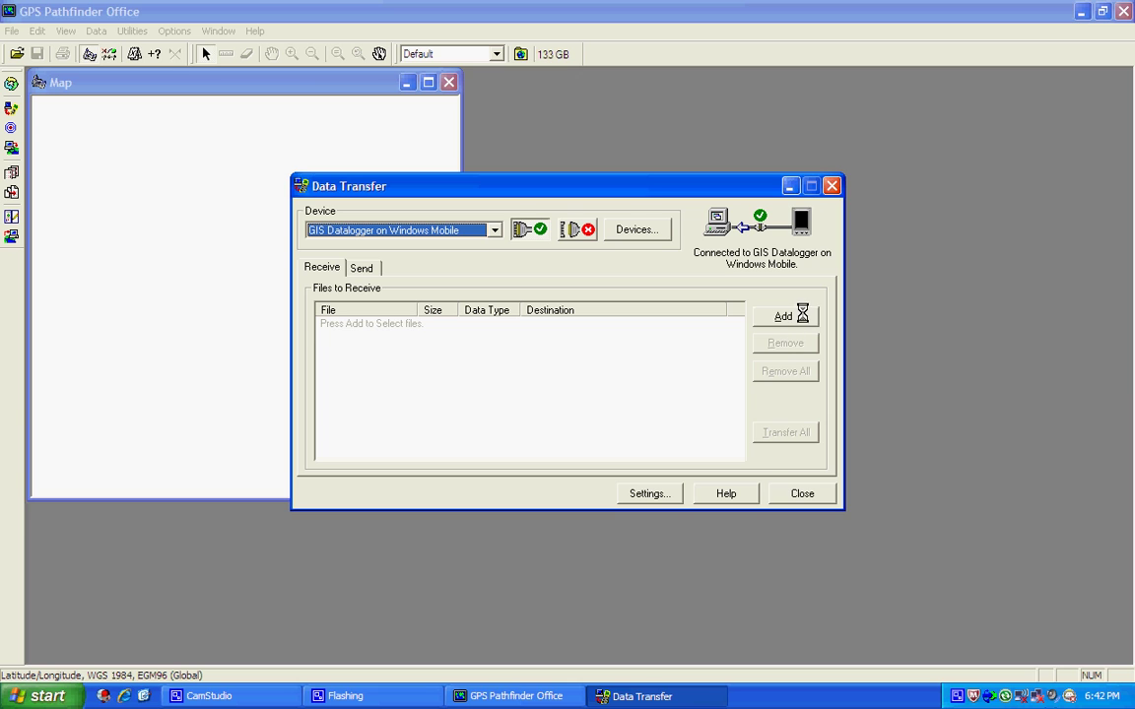
pyautogui.click(790, 317)
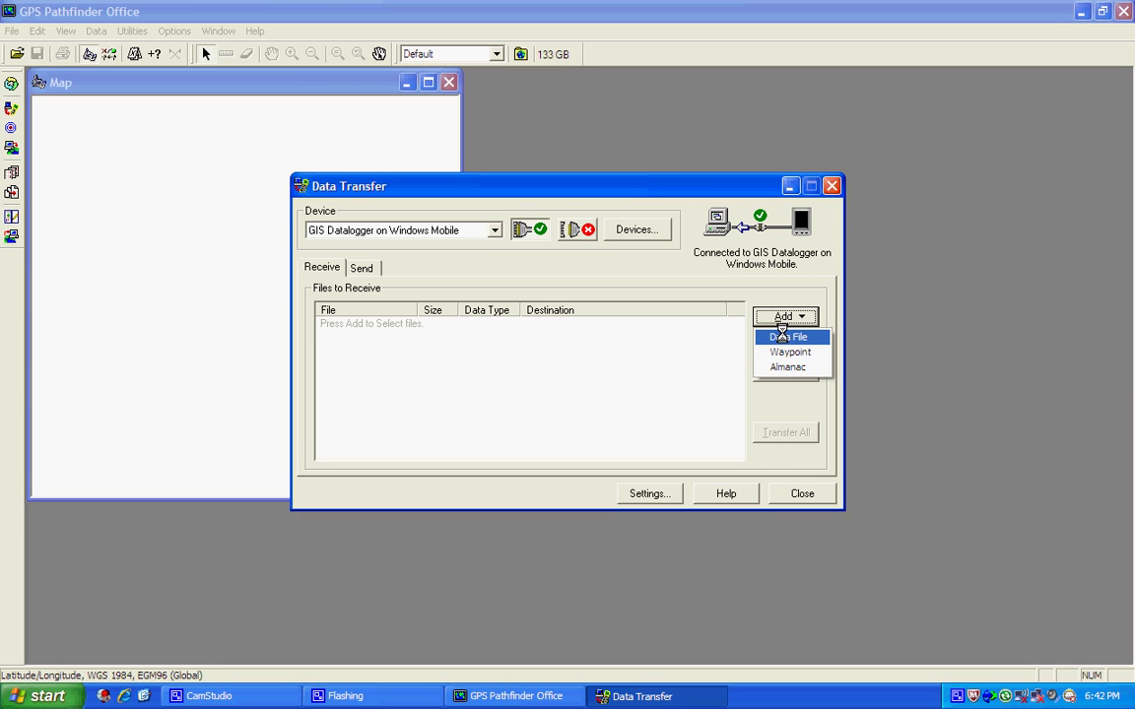
pyautogui.click(783, 337)
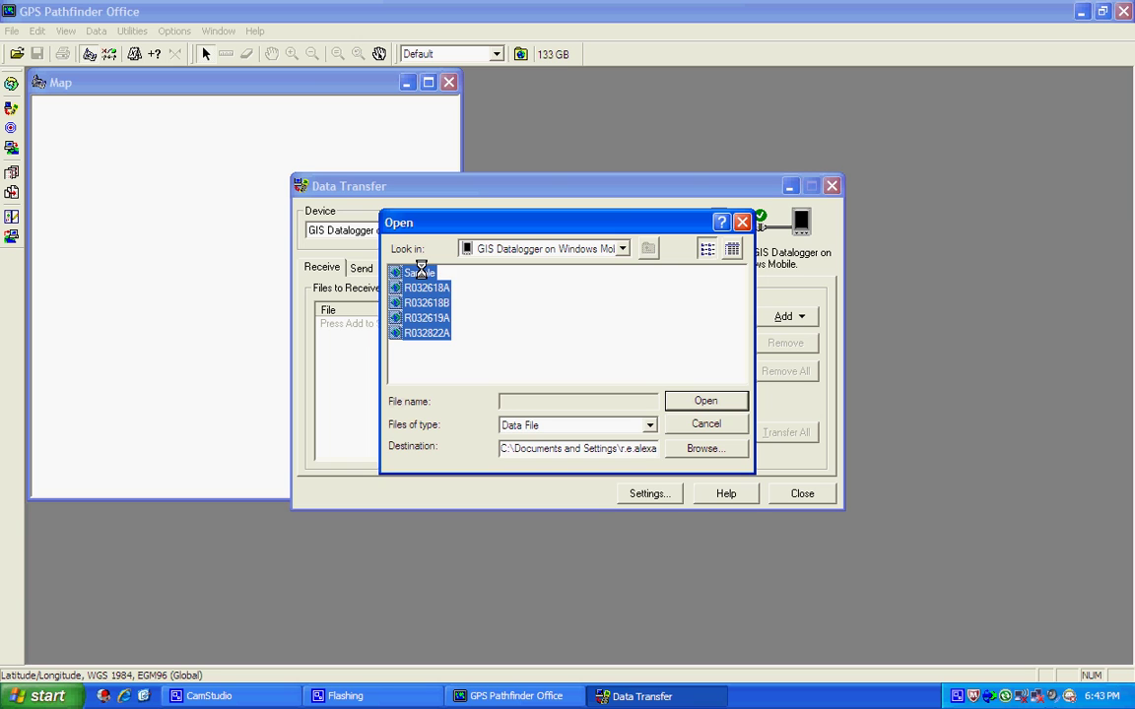
pyautogui.click(420, 272)
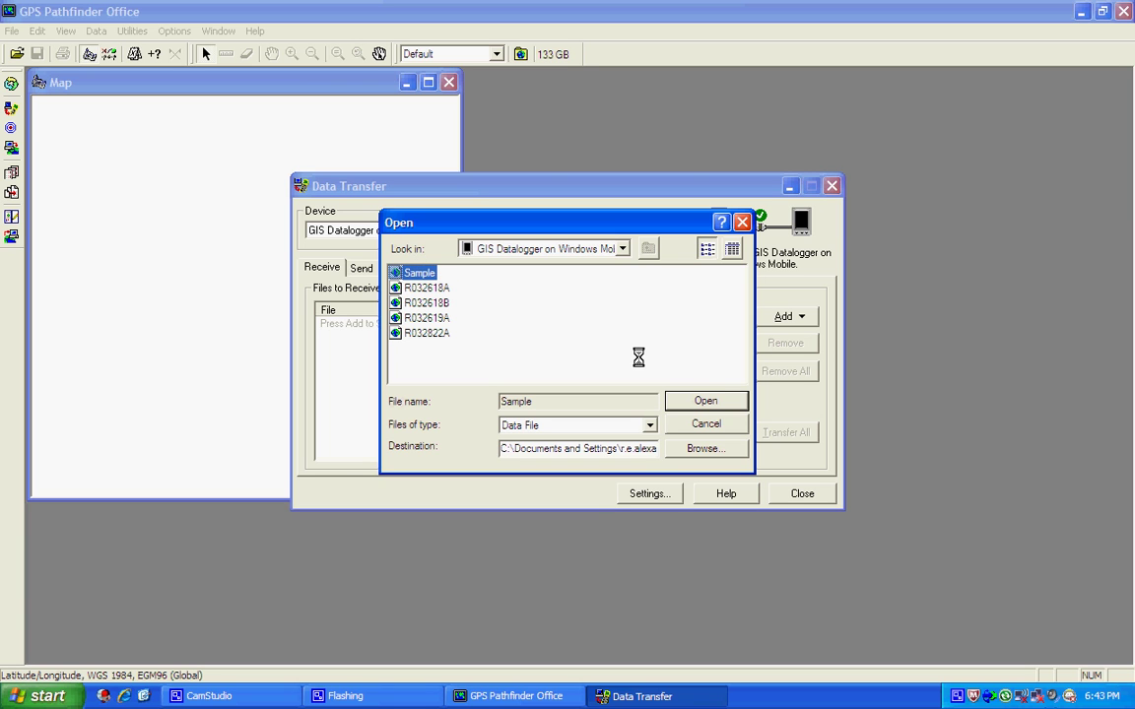
pyautogui.click(711, 398)
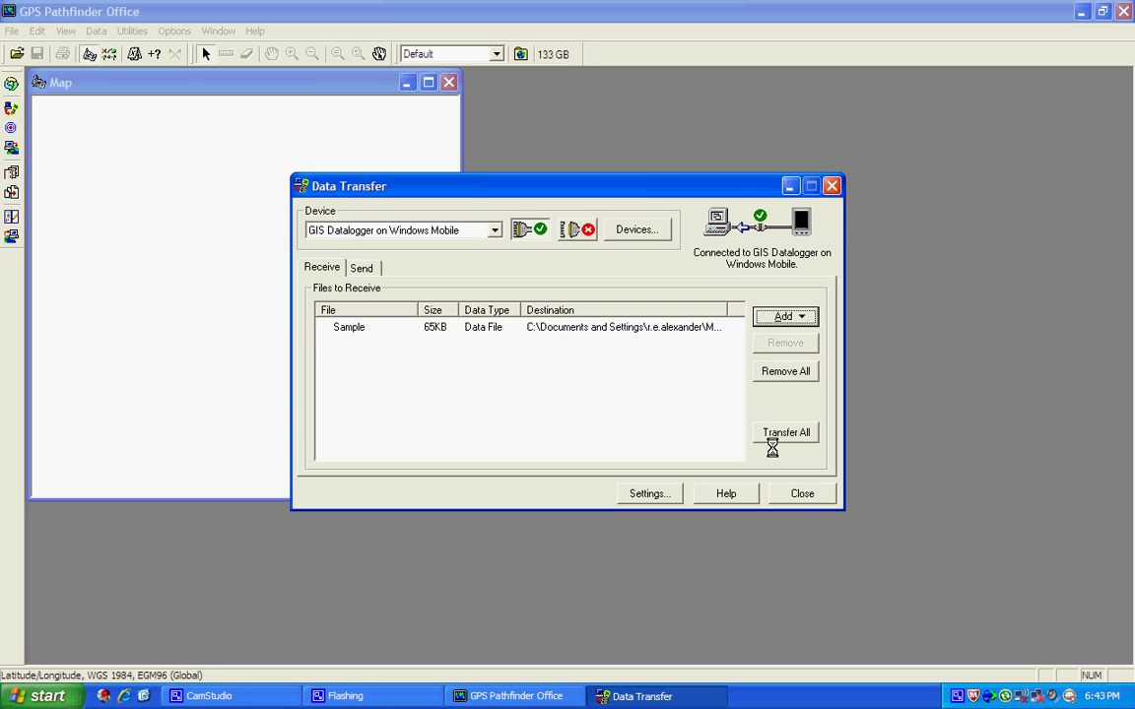
pyautogui.click(778, 434)
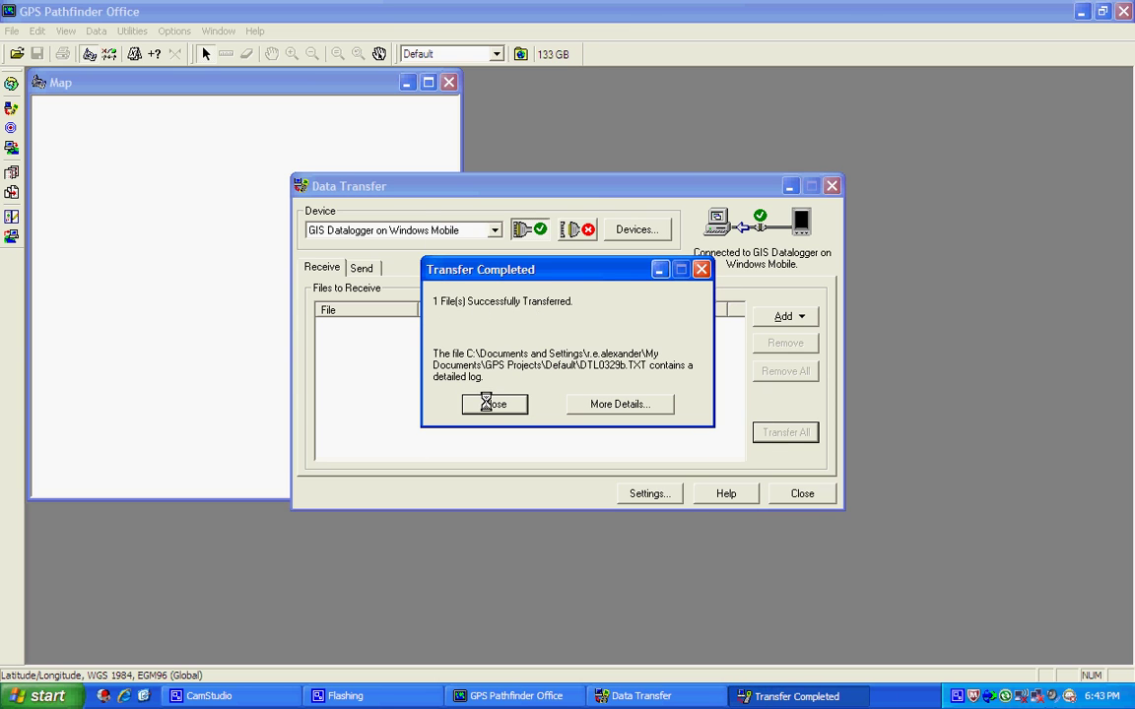
pyautogui.click(494, 403)
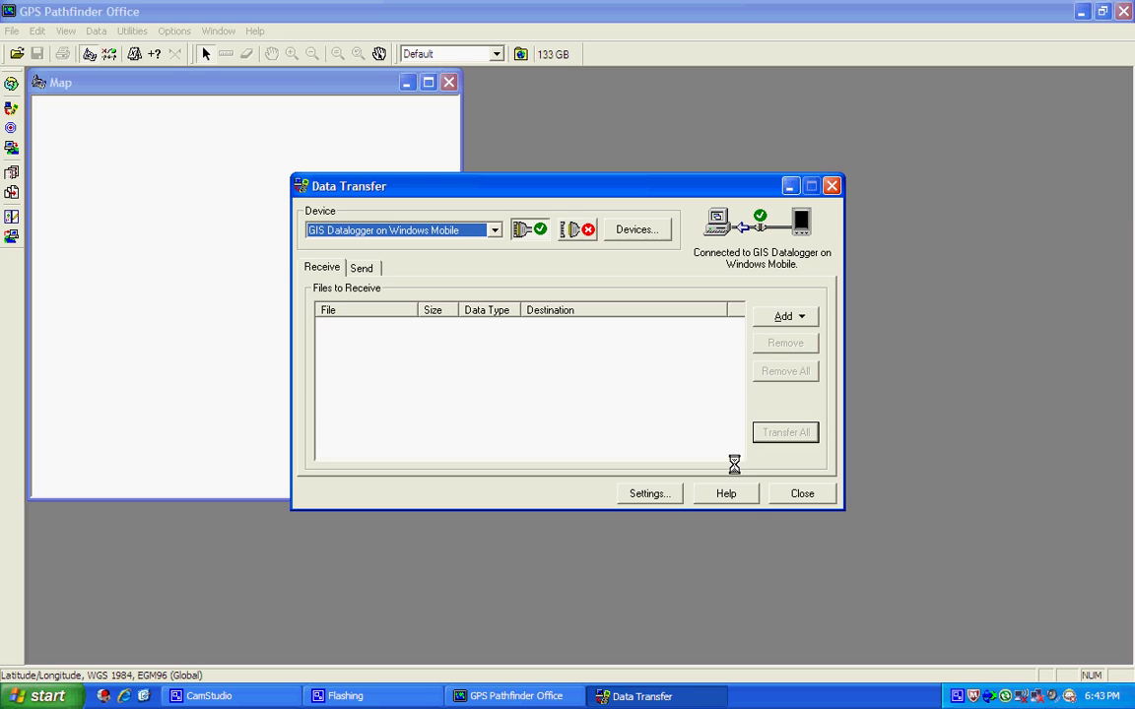
pyautogui.click(802, 493)
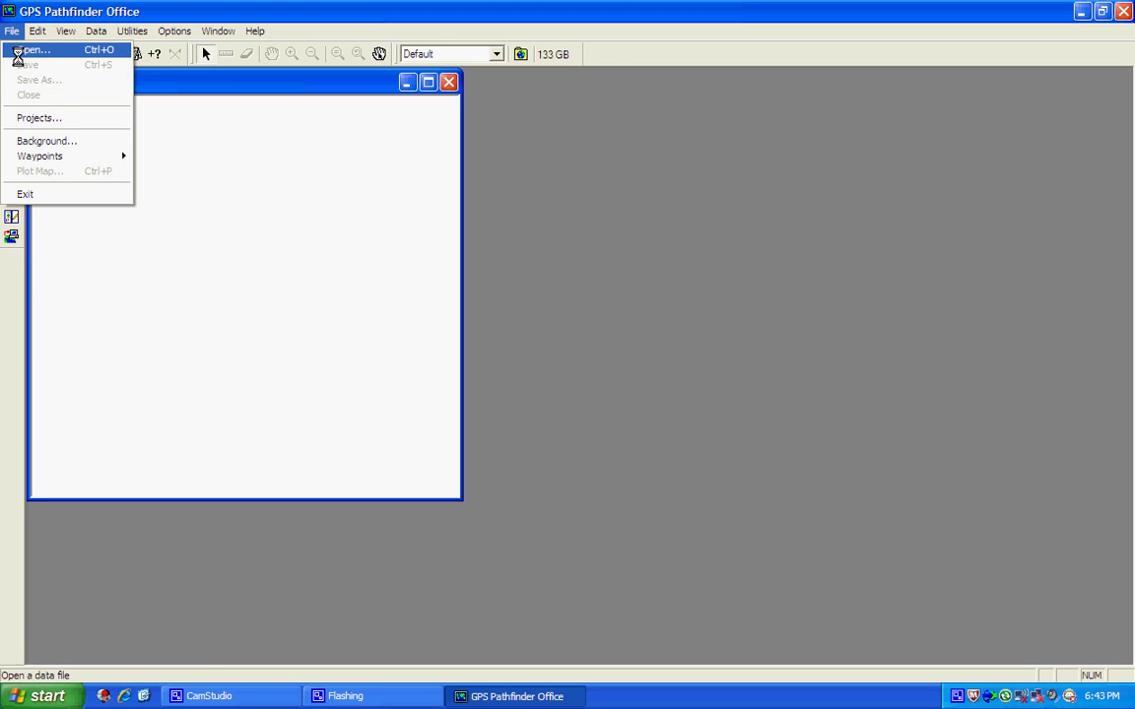
# - Open SAMPLE.SSF from the Default project folder
pyautogui.click(25, 49)
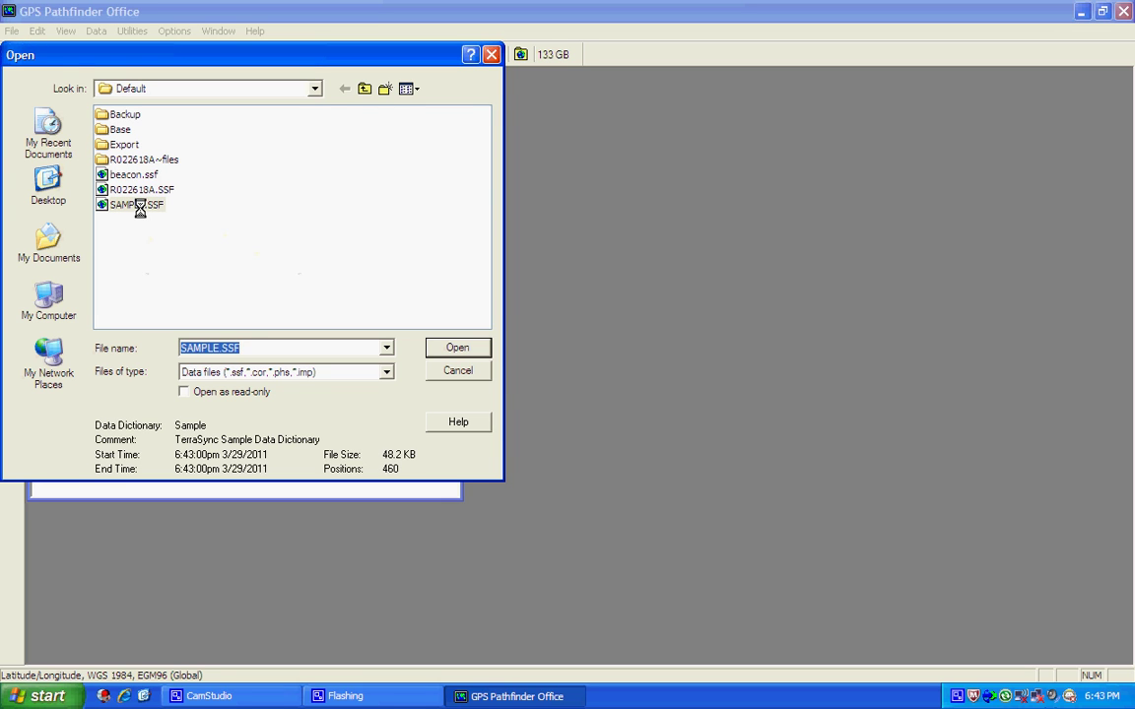
pyautogui.doubleClick(140, 205)
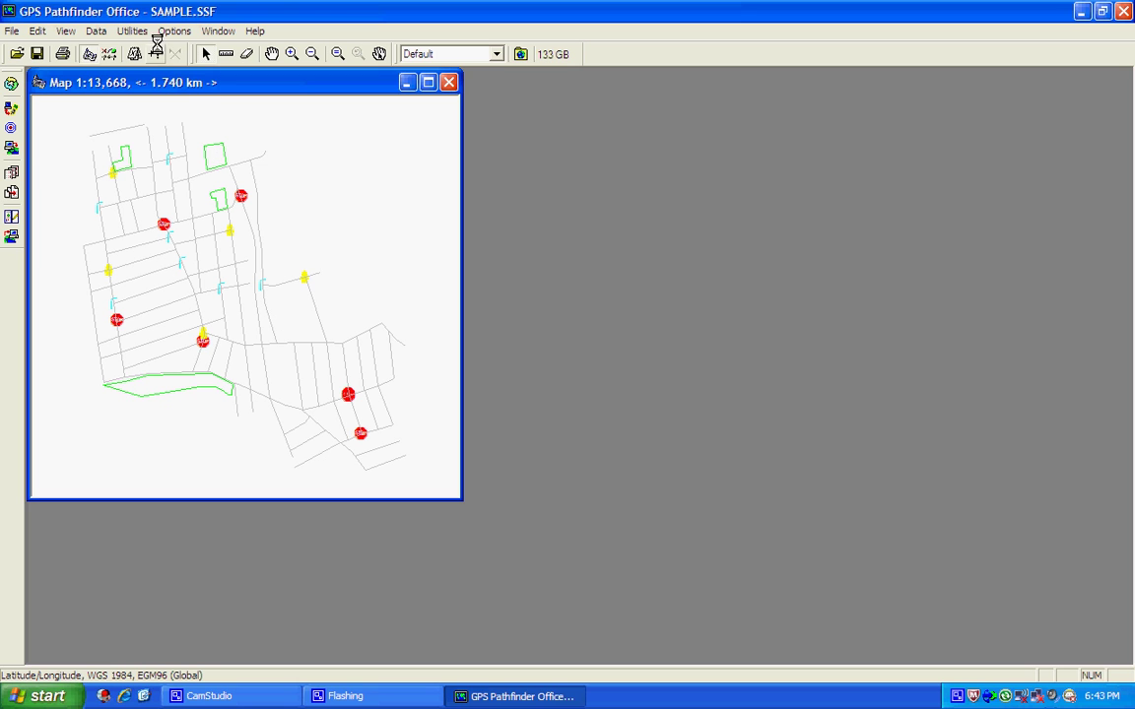
# - Create a new ESRI Shapefile export setup for SAMPLE.SSF
pyautogui.click(122, 30)
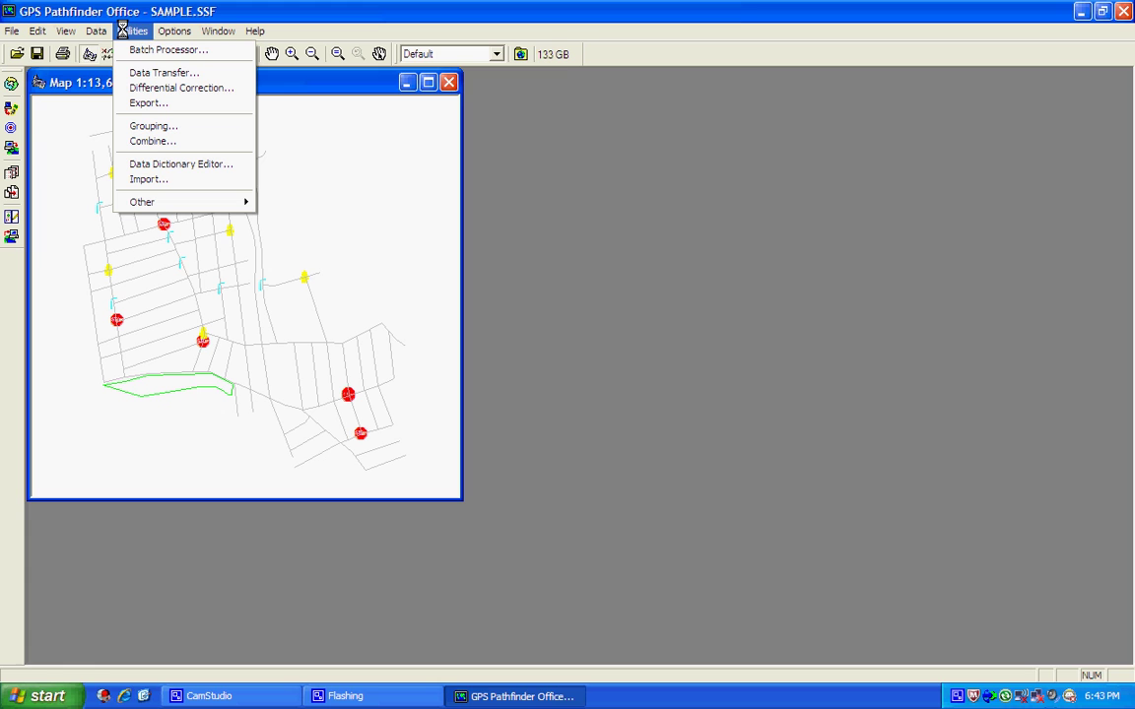
pyautogui.click(148, 102)
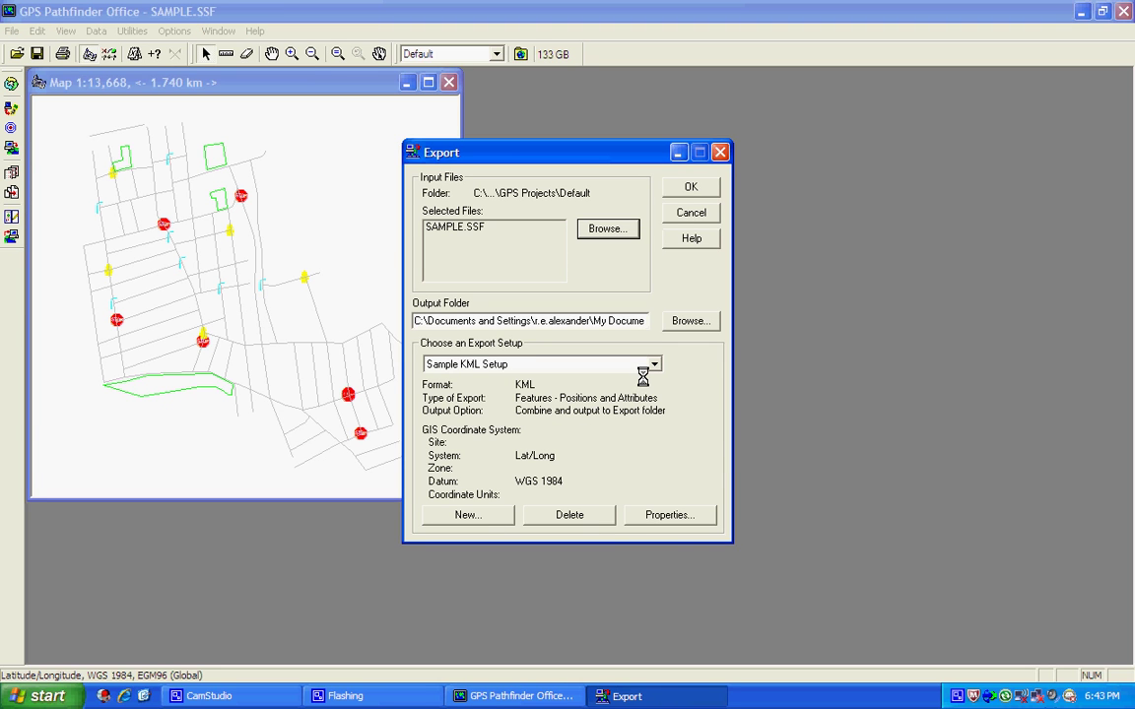
pyautogui.click(483, 512)
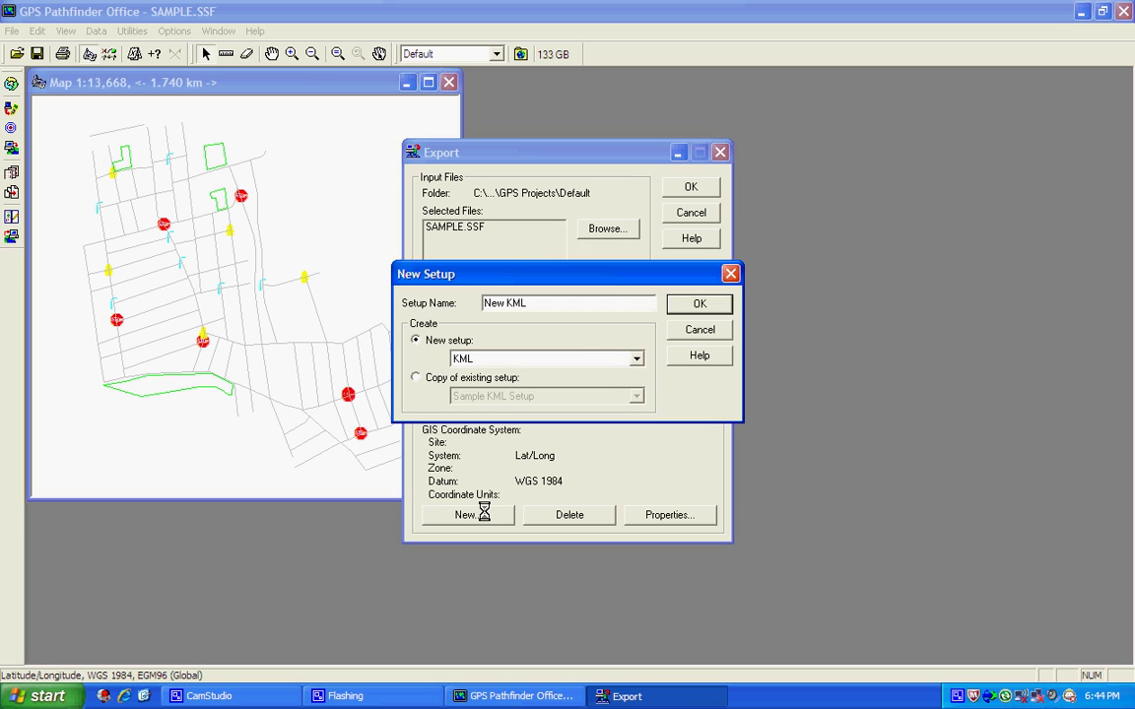
pyautogui.click(639, 359)
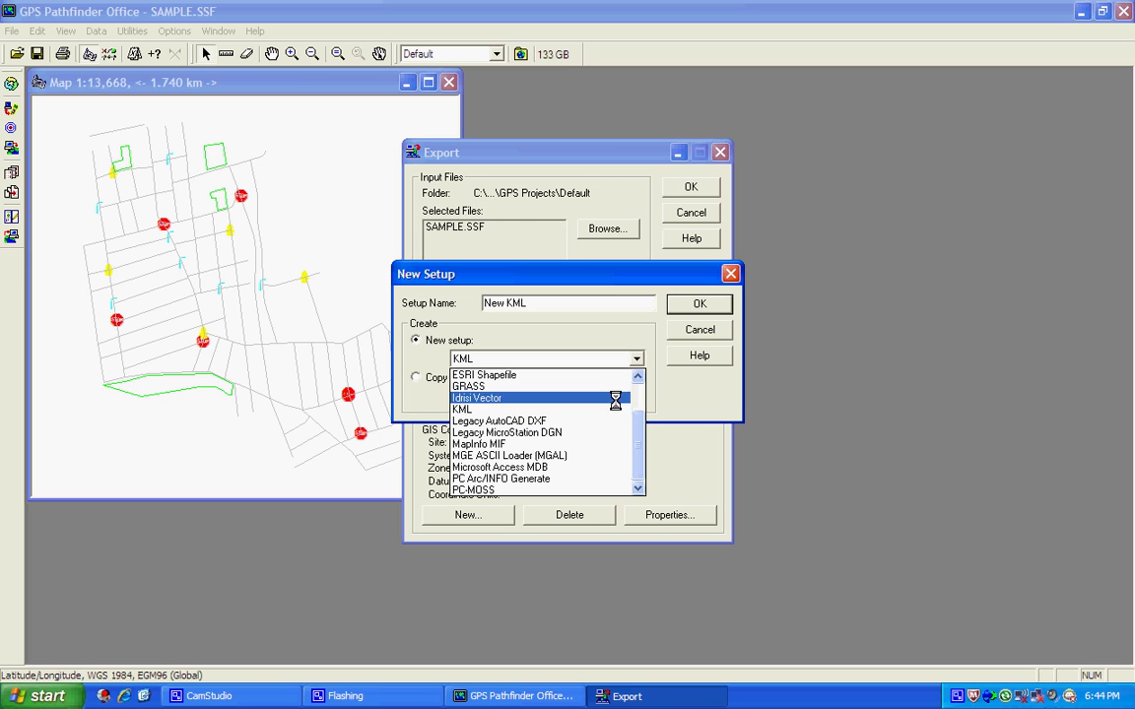
pyautogui.click(593, 374)
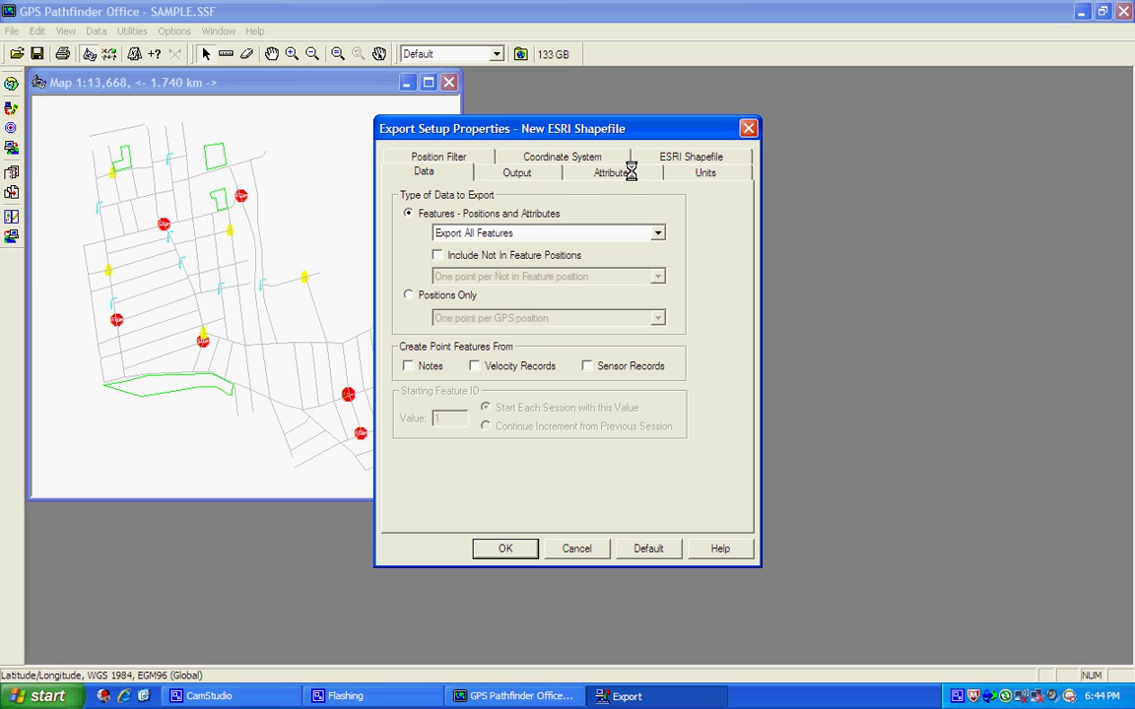
# - Include PDOP, HDOP, Correction Status, Receiver Type, Date Recorded and Update Status attributes
pyautogui.click(631, 173)
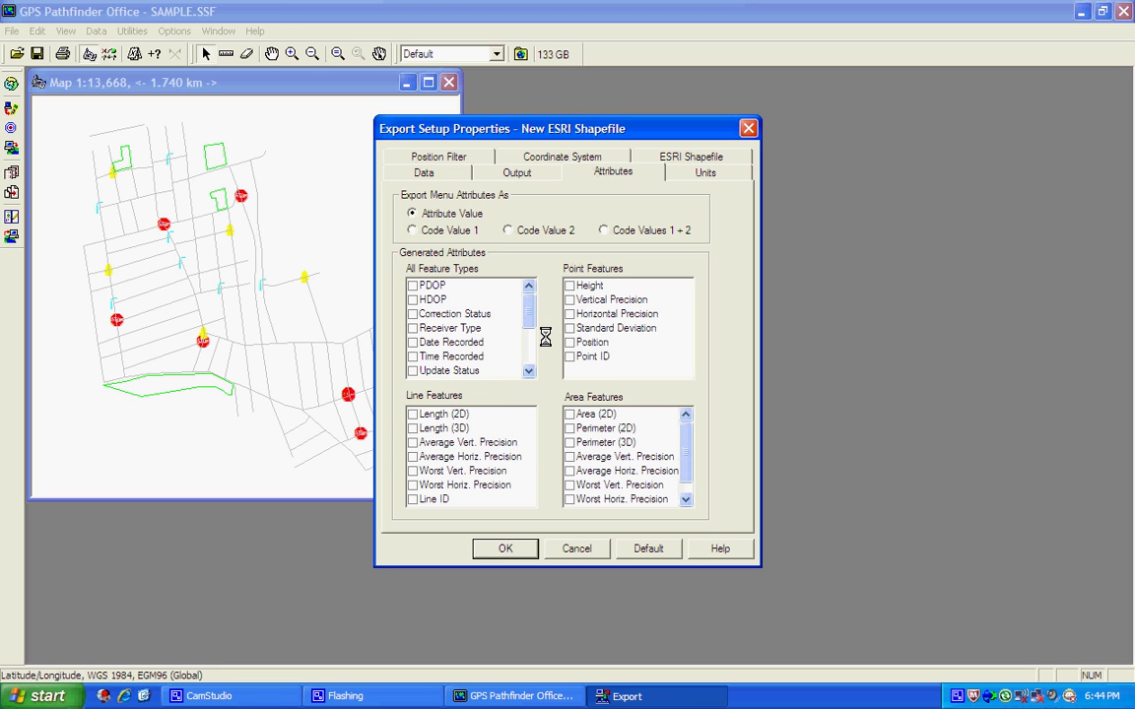
pyautogui.click(412, 284)
pyautogui.click(412, 300)
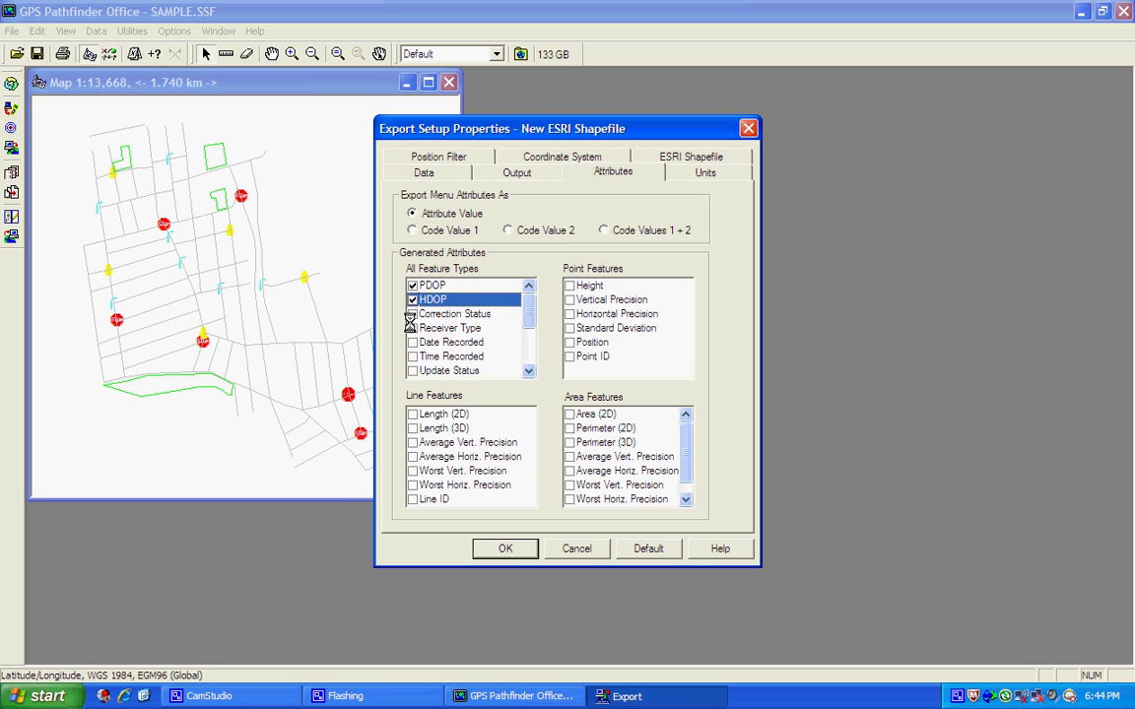
pyautogui.click(411, 313)
pyautogui.click(412, 327)
pyautogui.click(412, 342)
pyautogui.click(412, 357)
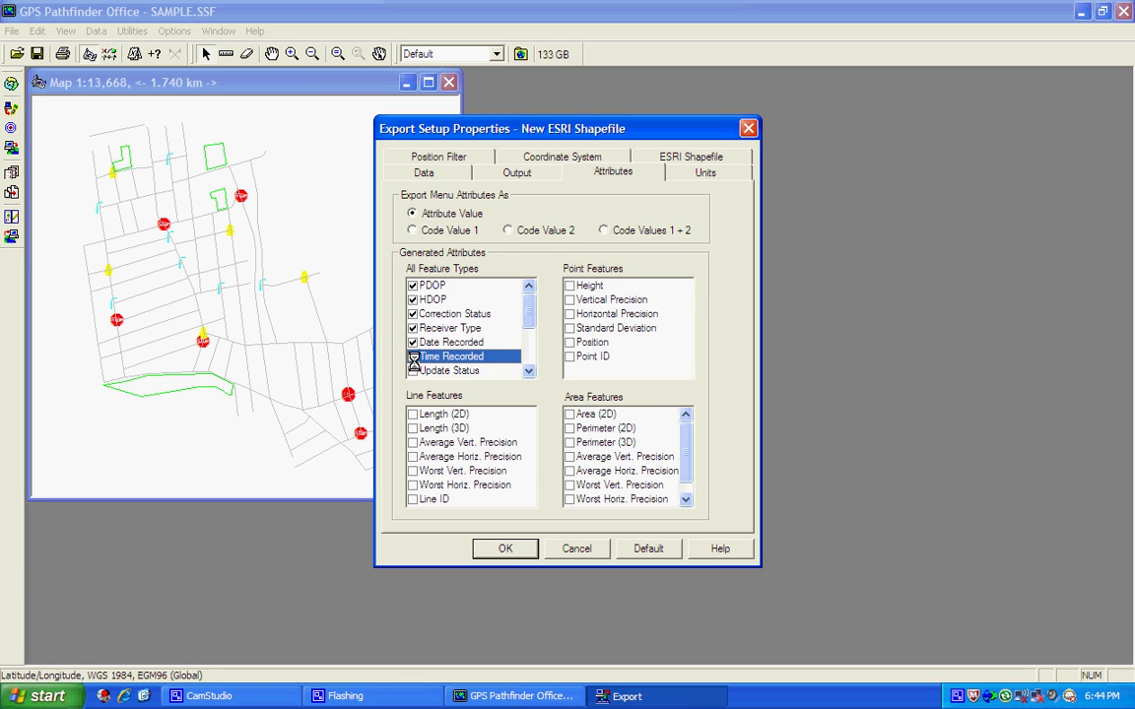
pyautogui.click(413, 370)
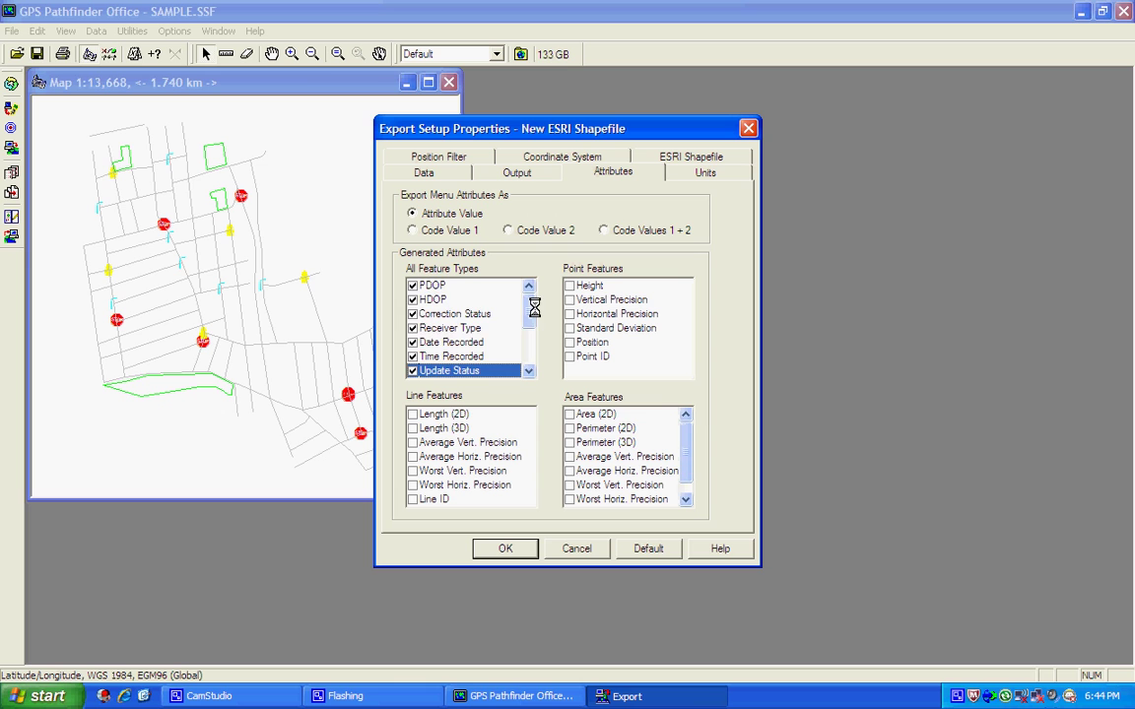
# - Include Feature Name, Data File Name, Total/Filtered Positions, Data Dictionary Name, GPS Week and GPS Second
pyautogui.moveTo(529, 303); pyautogui.dragTo(529, 326)
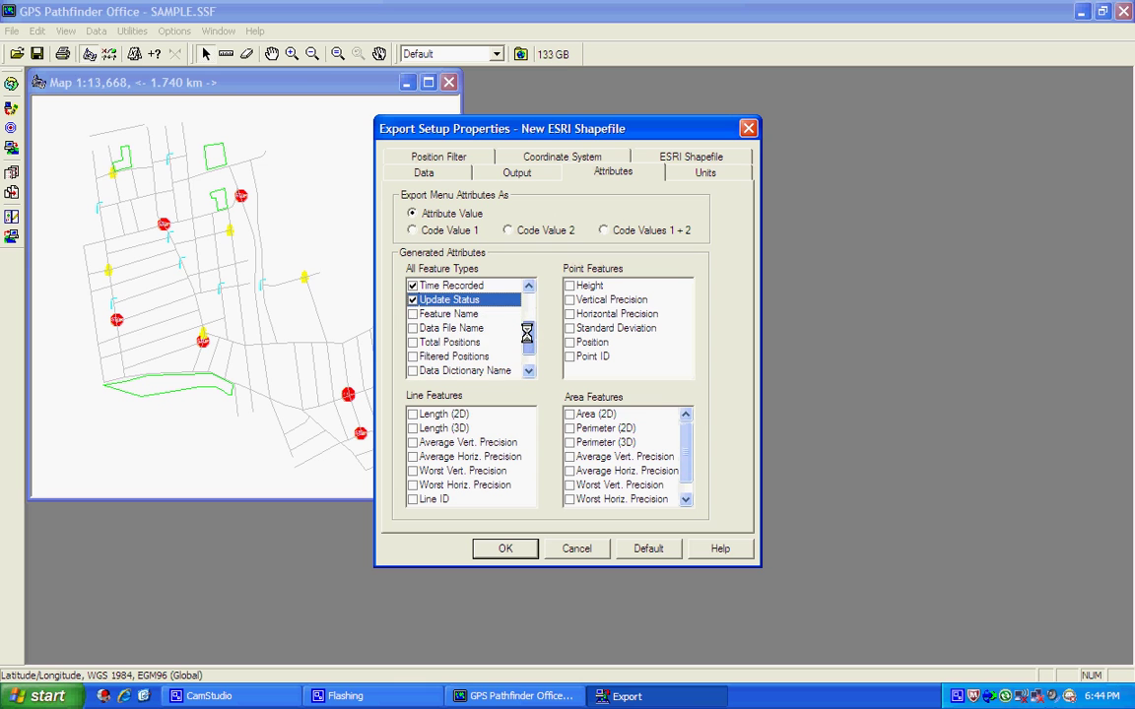
pyautogui.click(414, 314)
pyautogui.click(412, 328)
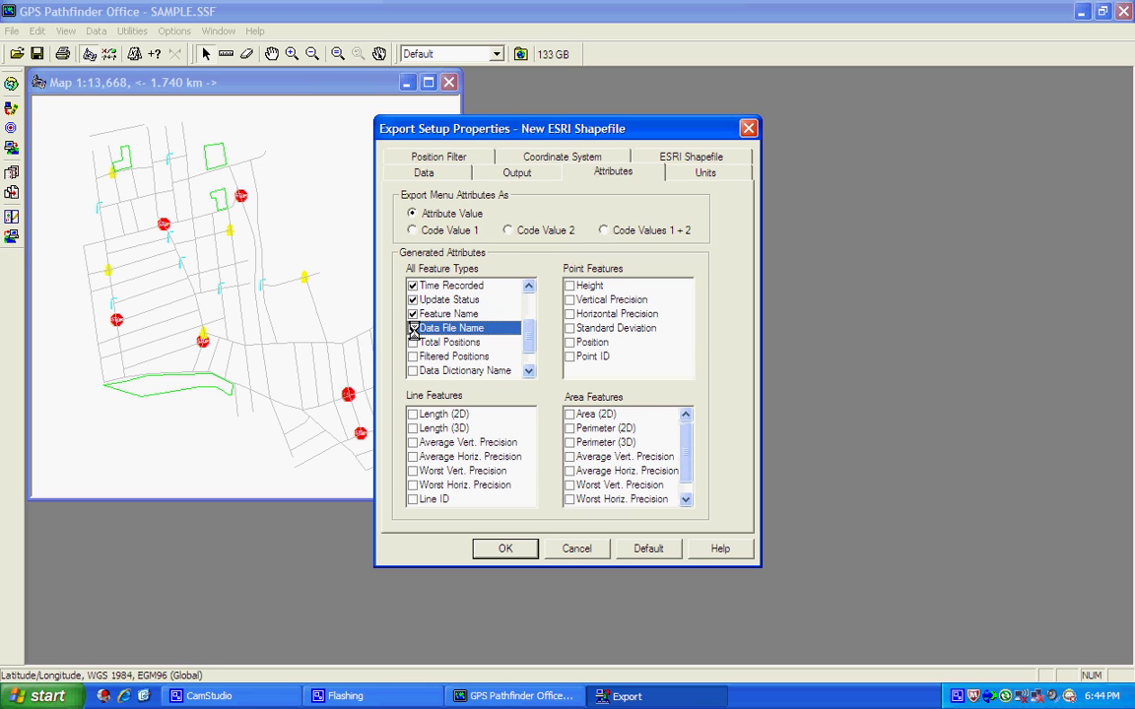
pyautogui.click(413, 342)
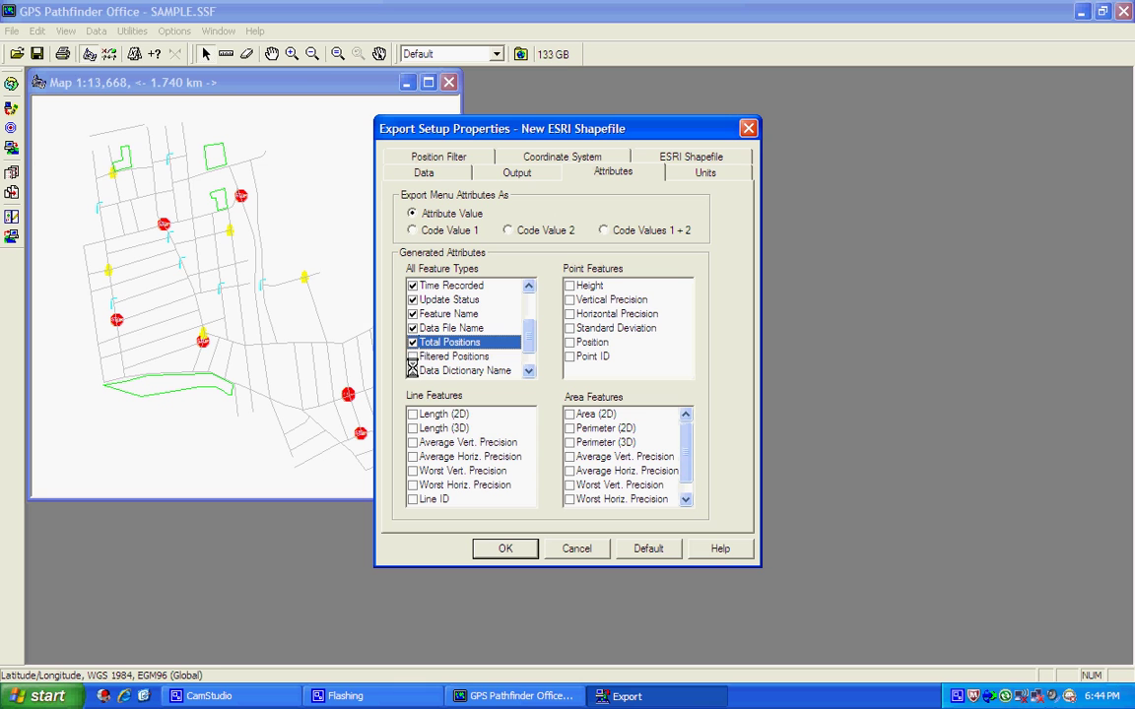
pyautogui.click(413, 355)
pyautogui.click(412, 370)
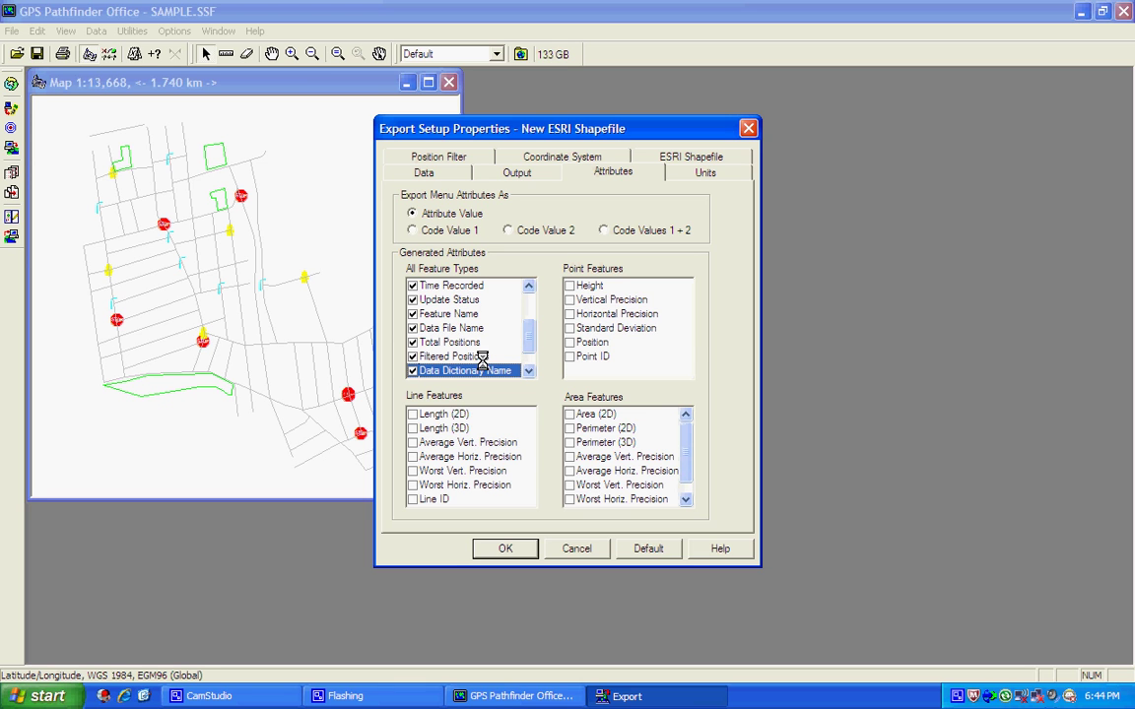
pyautogui.scroll(-1, 532, 336)
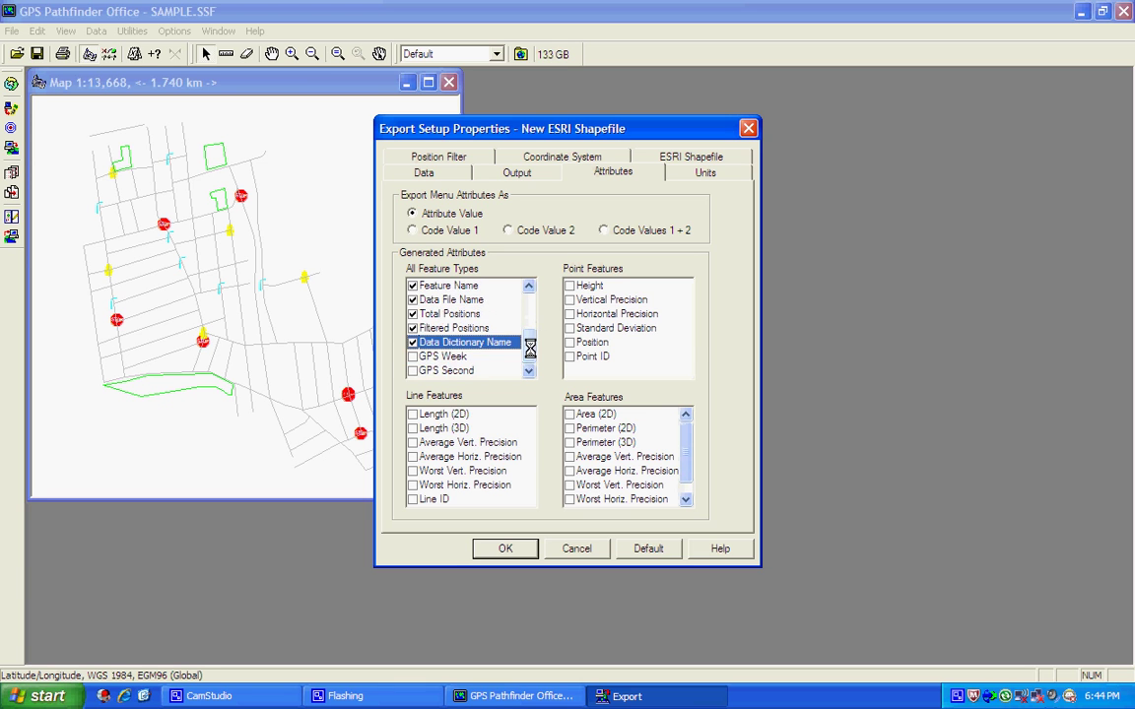
pyautogui.click(412, 355)
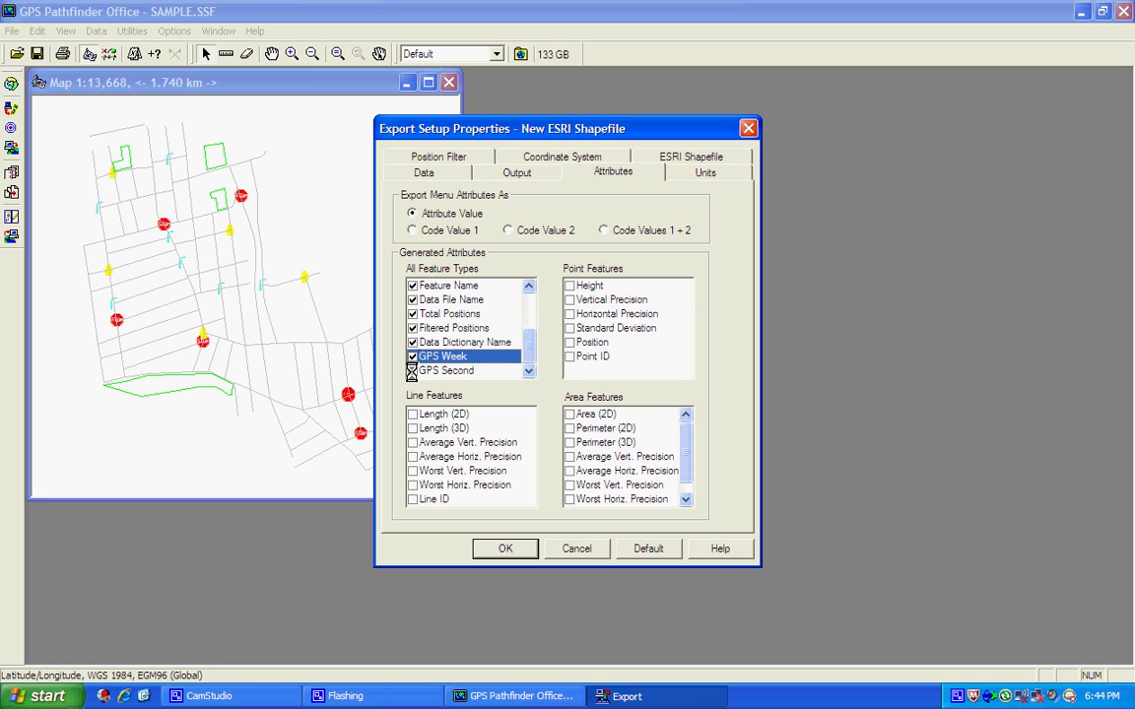
pyautogui.click(413, 370)
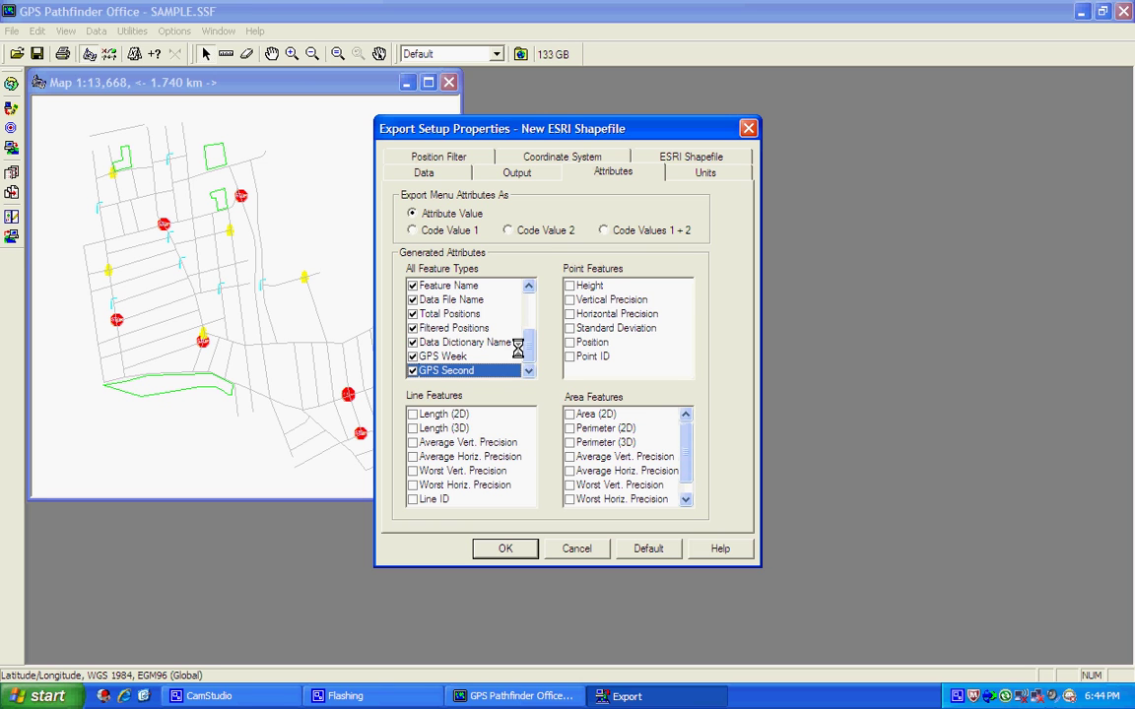
# - Tick all line attributes: Length 2D/3D, average and worst precisions, and Line ID
pyautogui.click(413, 414)
pyautogui.click(413, 429)
pyautogui.click(412, 442)
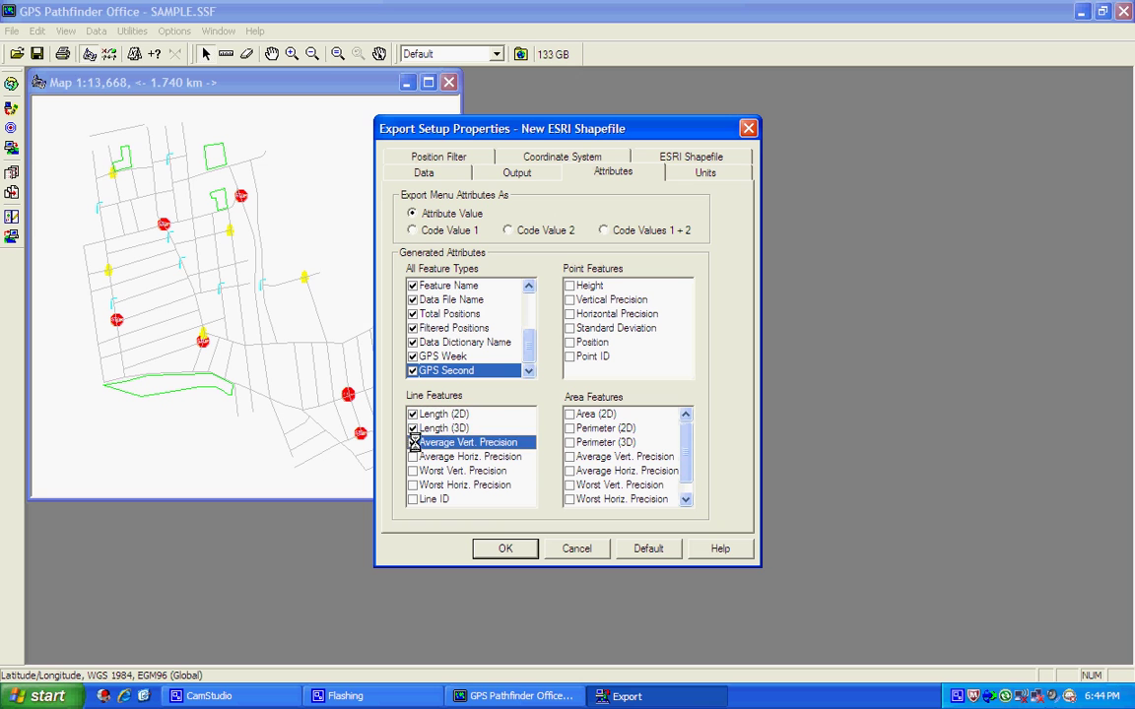
pyautogui.click(413, 456)
pyautogui.click(412, 471)
pyautogui.click(412, 485)
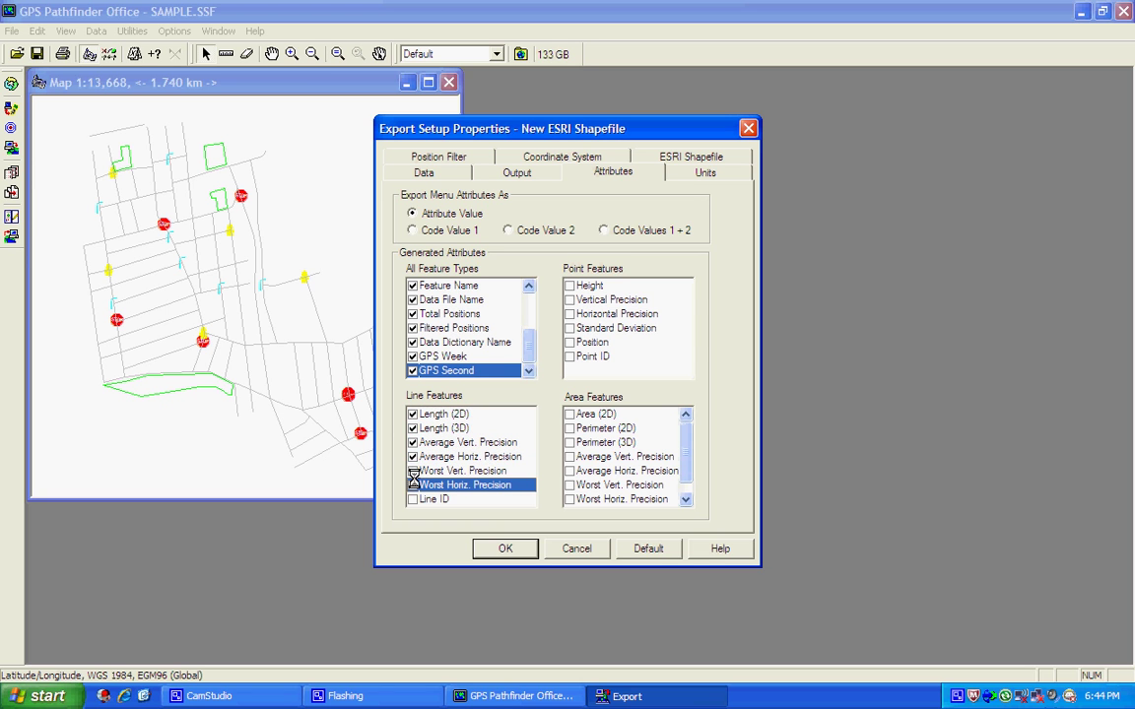
pyautogui.click(413, 484)
pyautogui.click(413, 471)
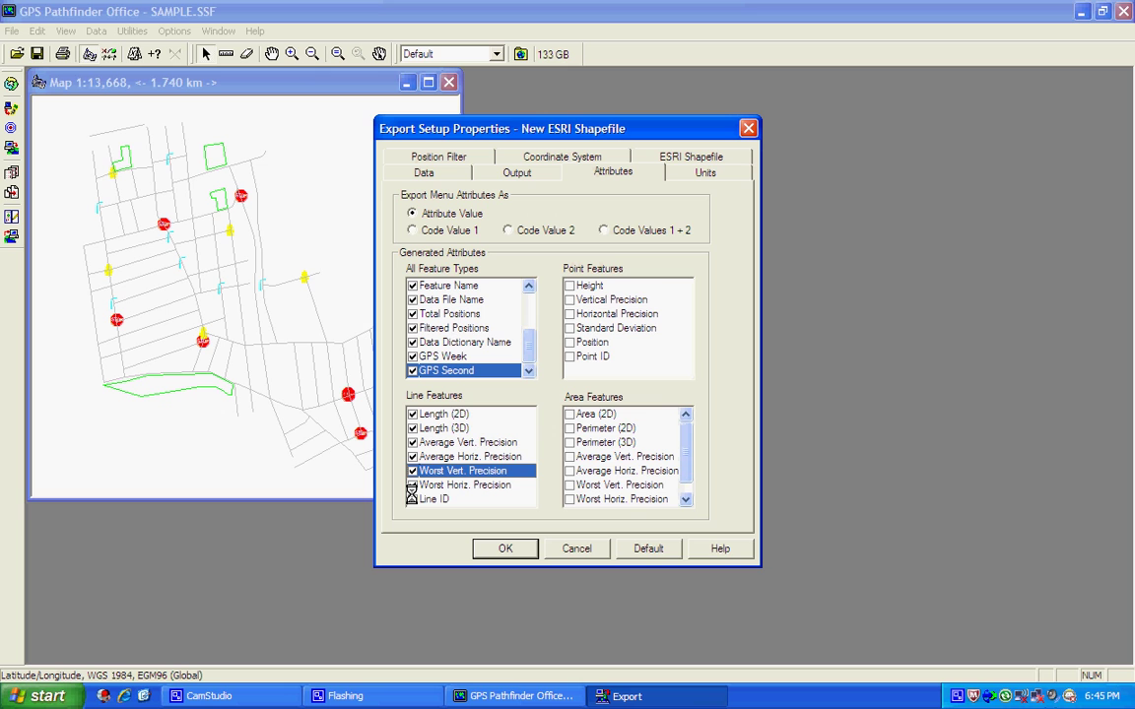
pyautogui.click(412, 484)
pyautogui.click(413, 500)
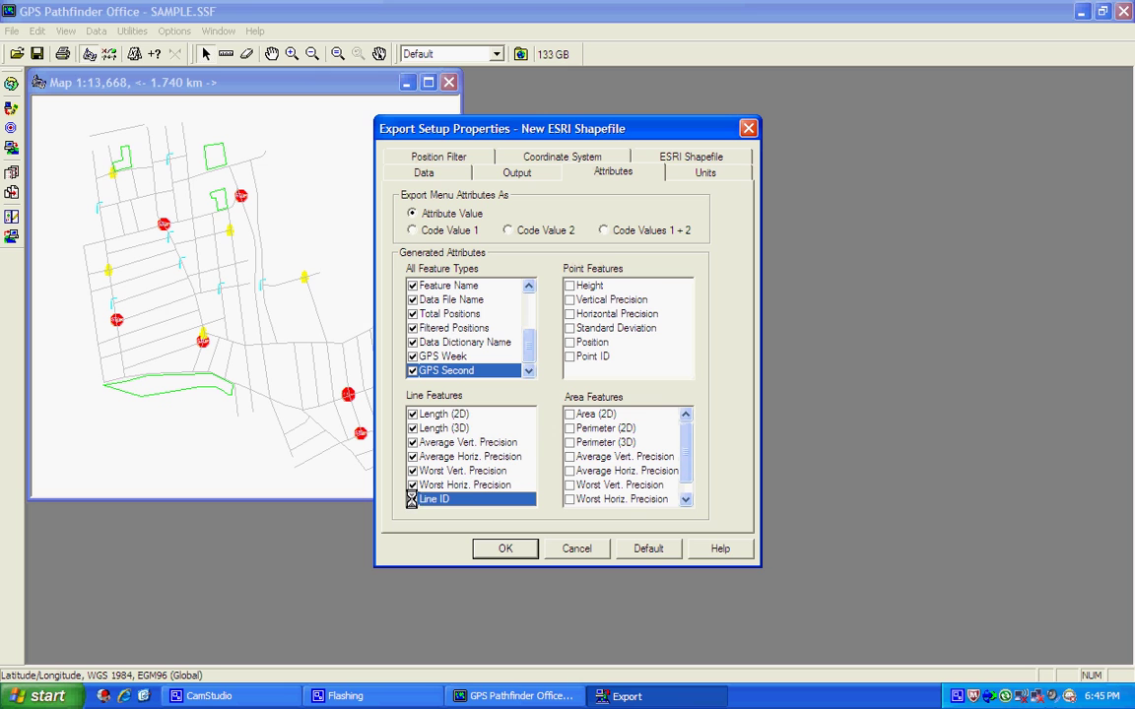
# - Tick all area attributes: precisions, Perimeter 2D/3D, Area 2D and Area ID
pyautogui.click(569, 500)
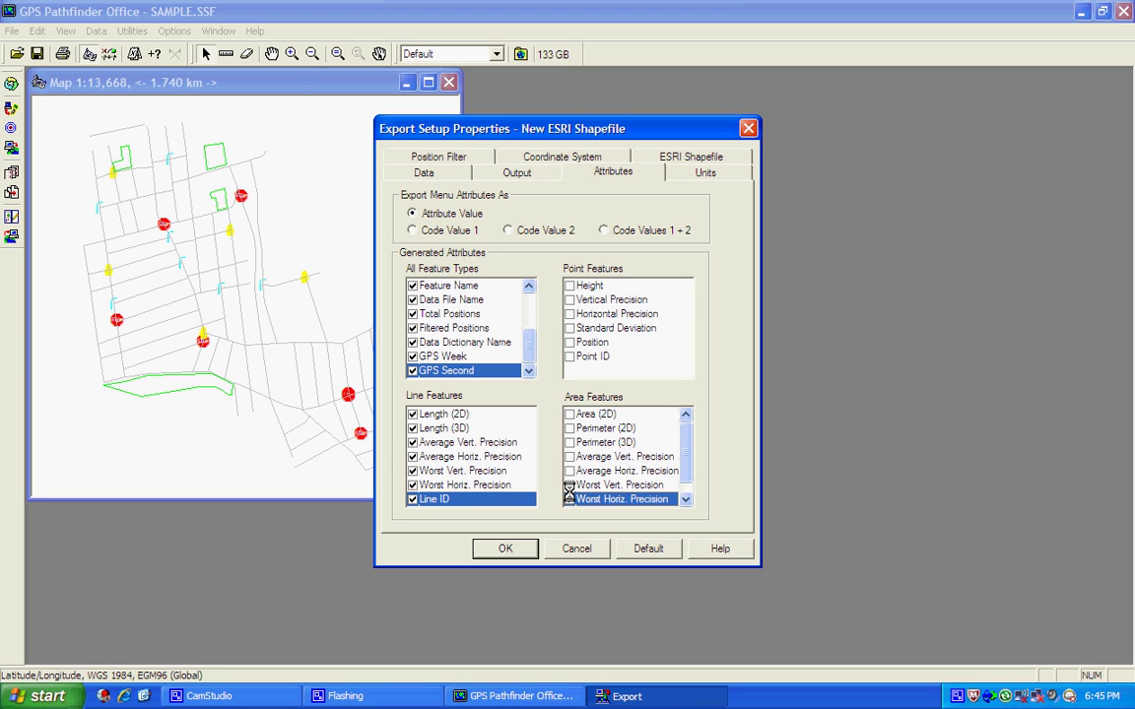
pyautogui.click(568, 484)
pyautogui.click(568, 471)
pyautogui.click(568, 456)
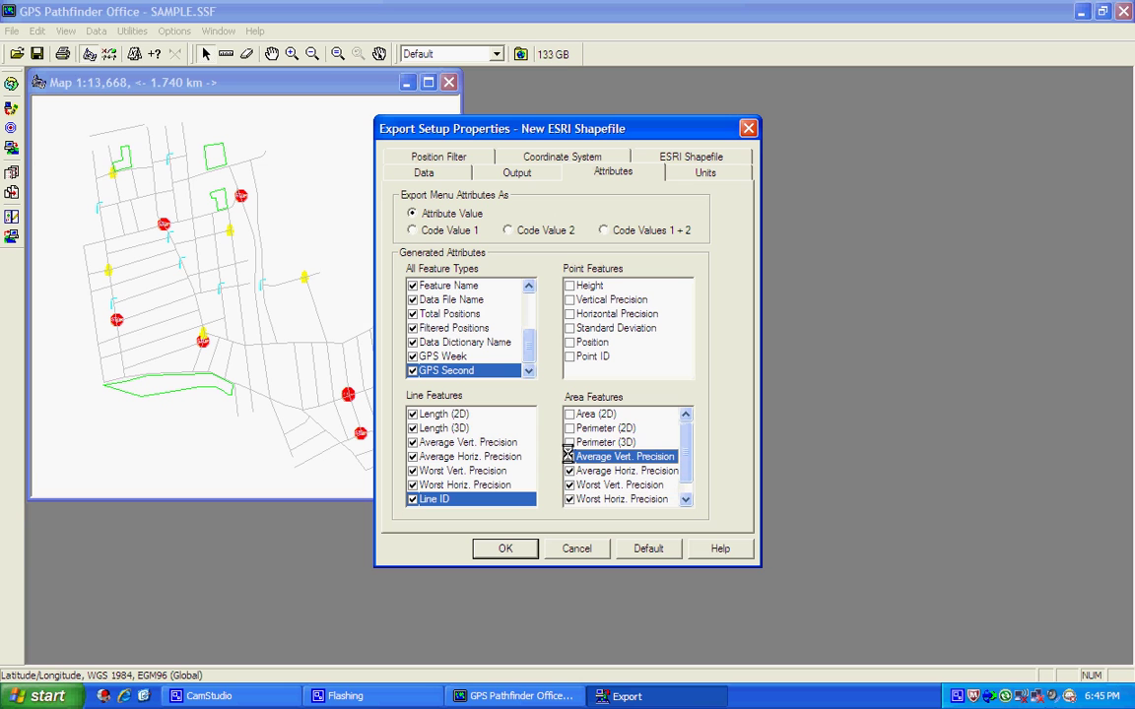
pyautogui.click(569, 442)
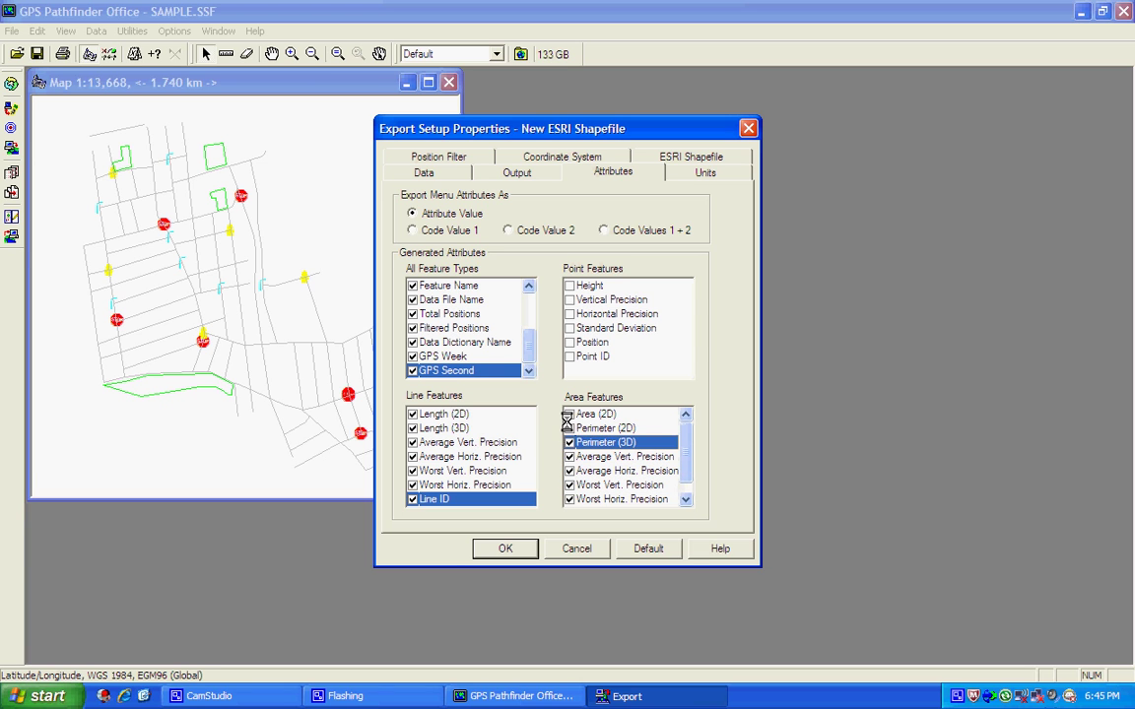
pyautogui.click(568, 429)
pyautogui.click(568, 413)
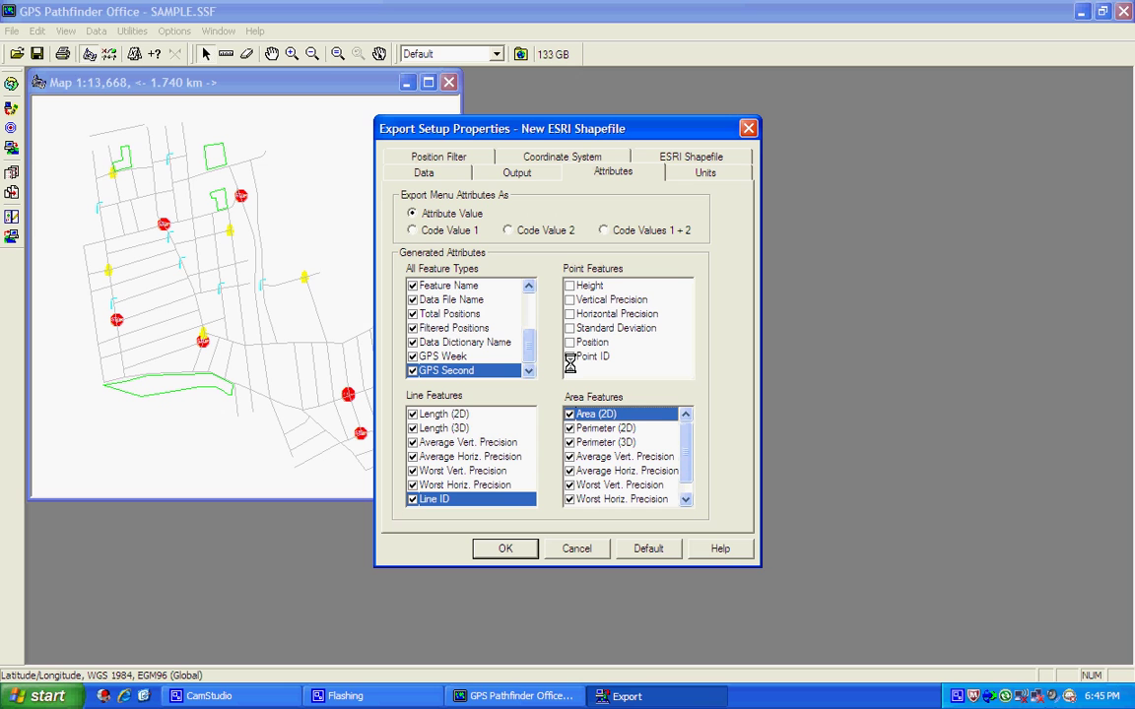
pyautogui.moveTo(690, 456); pyautogui.dragTo(689, 473)
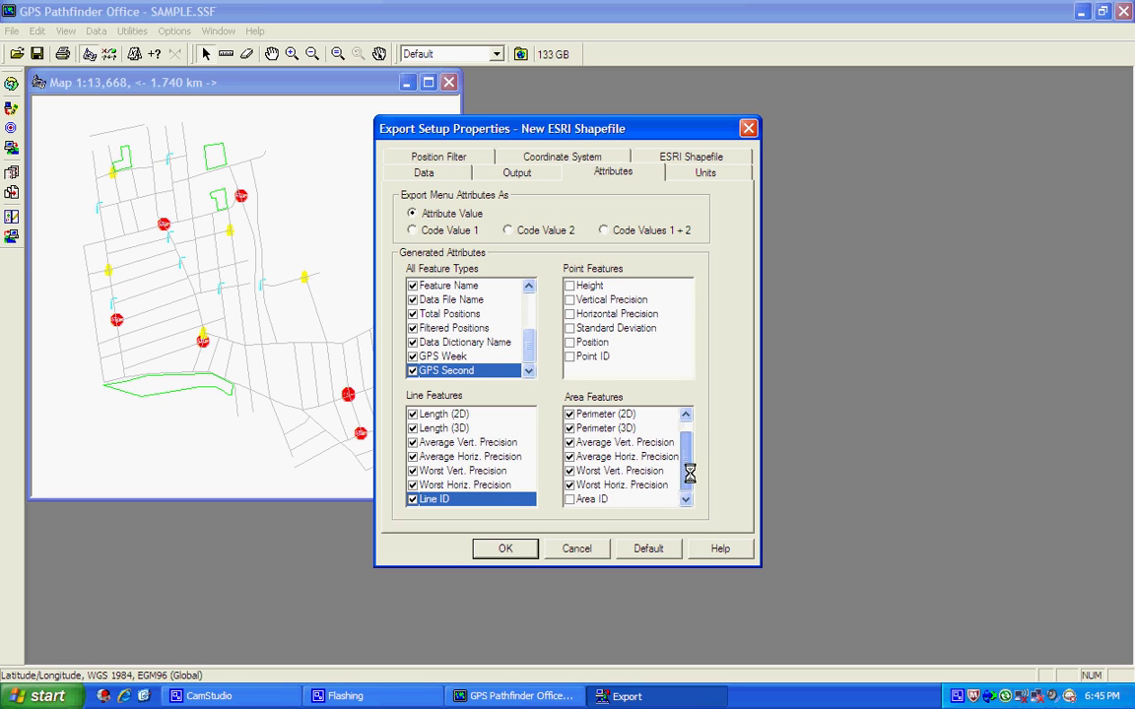
pyautogui.click(569, 500)
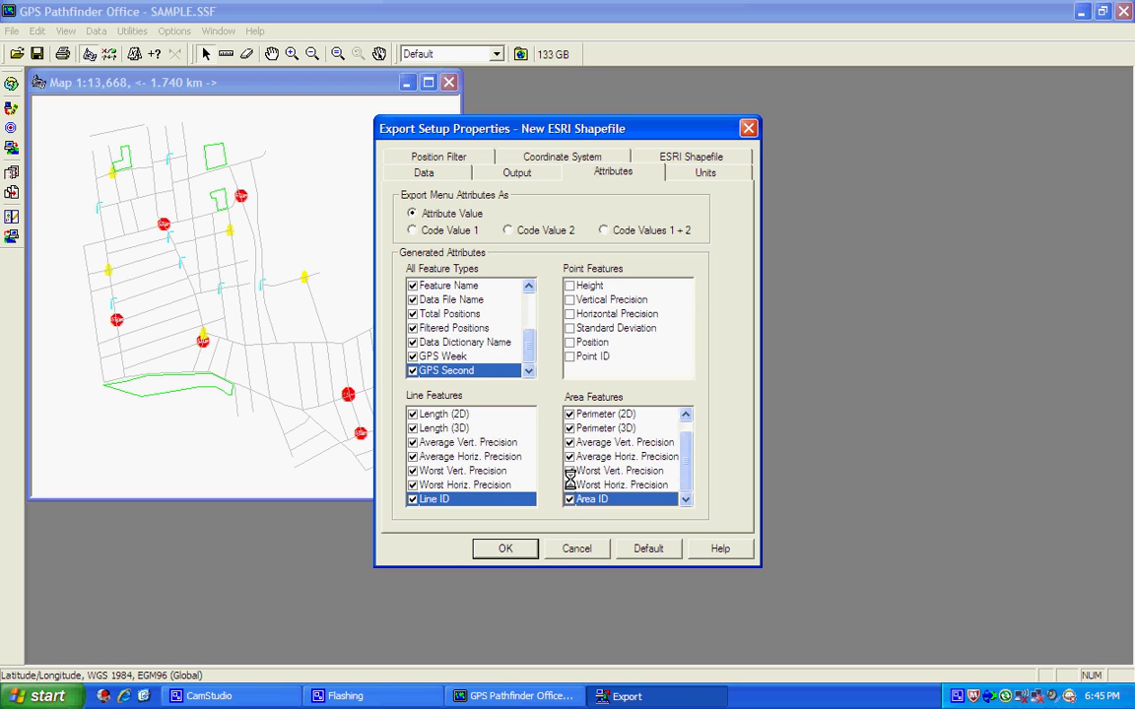
# - Tick all point attributes: Point ID, Position, standard deviation, precisions and Height
pyautogui.click(569, 356)
pyautogui.click(571, 342)
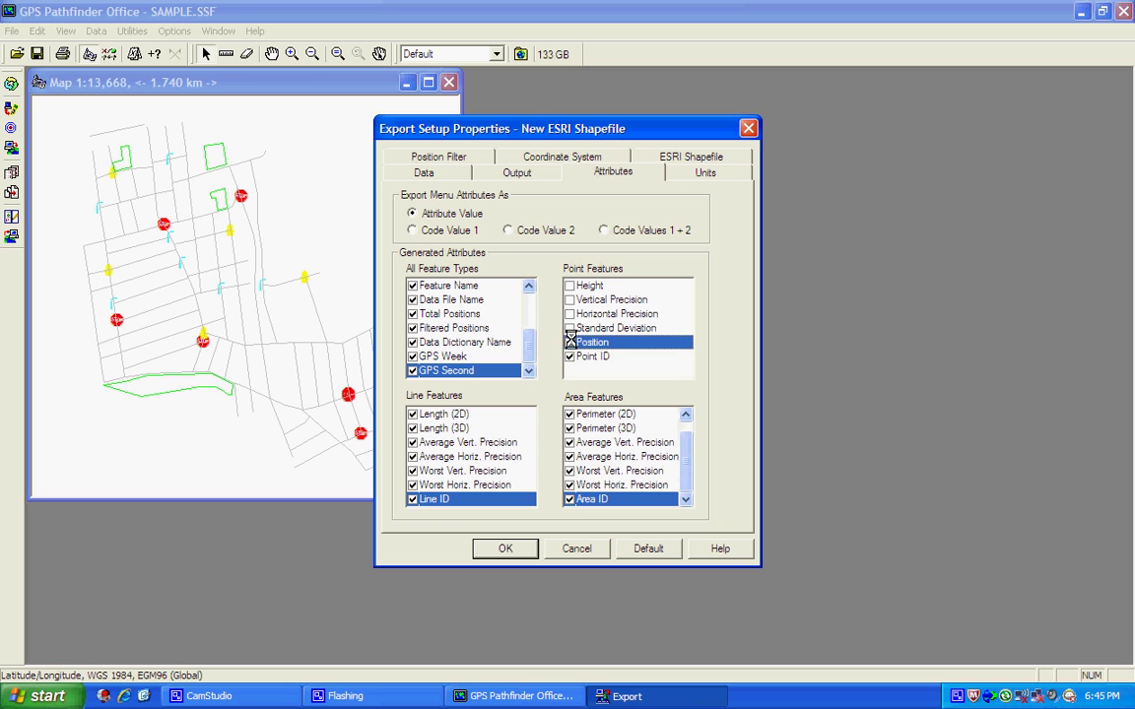
pyautogui.click(570, 329)
pyautogui.click(569, 314)
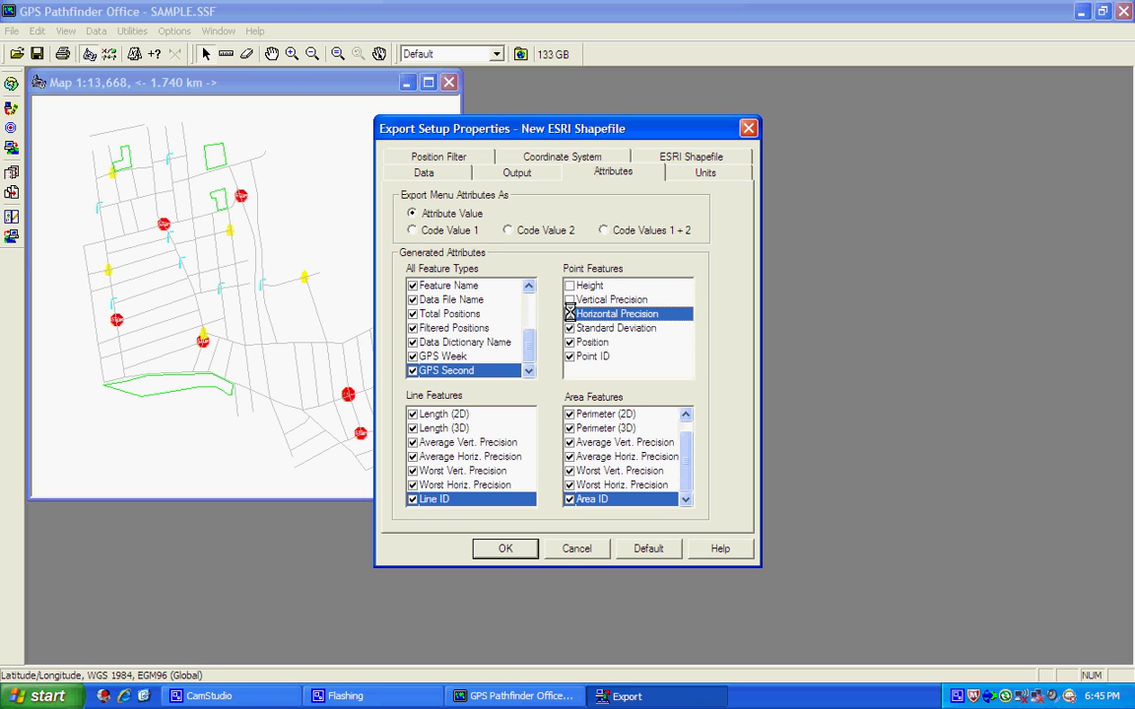
pyautogui.click(570, 299)
pyautogui.click(569, 286)
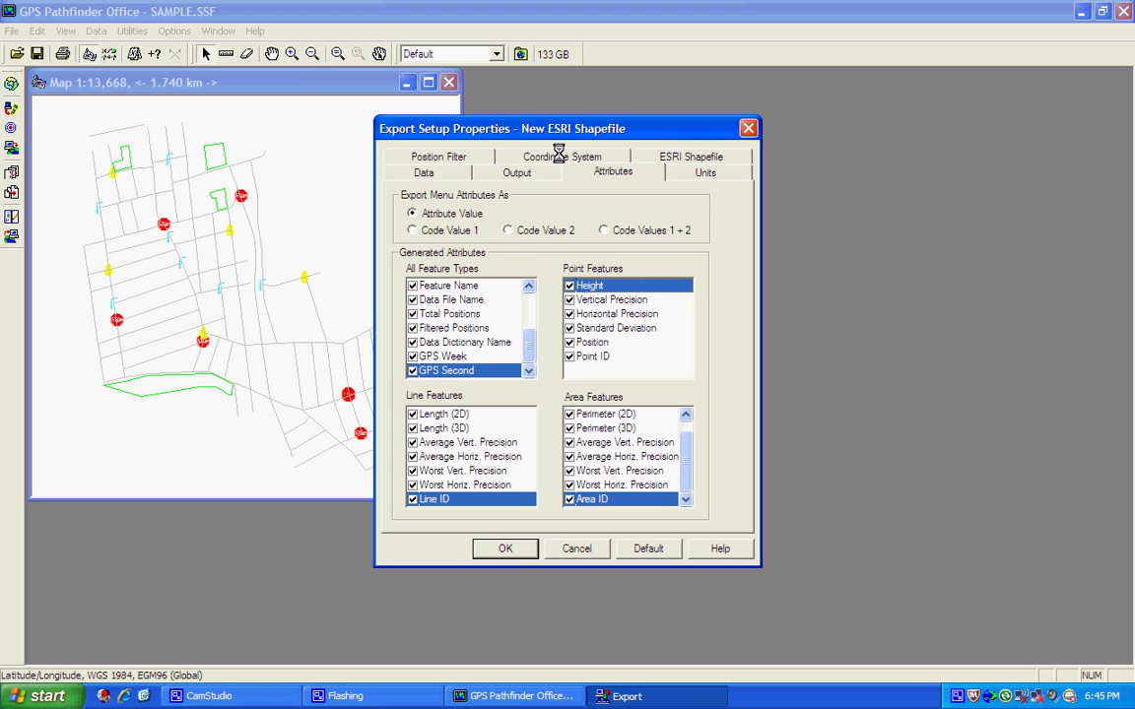
# - Review the Position Filter criteria and accept the export setup properties
pyautogui.click(448, 155)
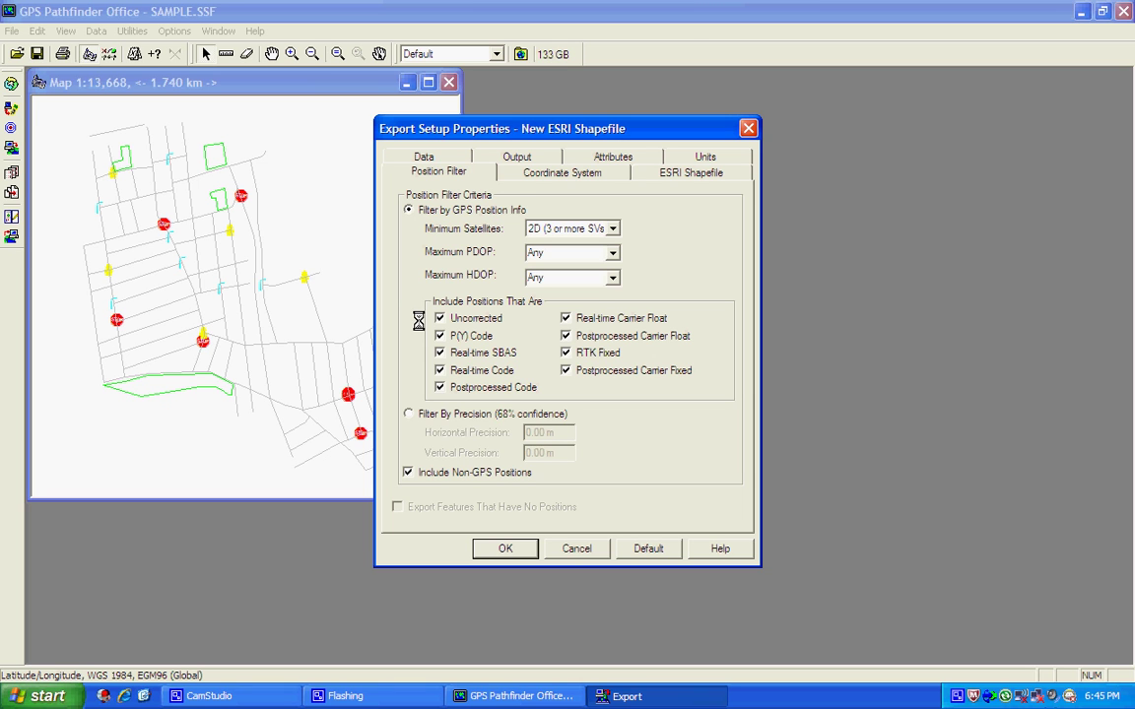
pyautogui.click(529, 550)
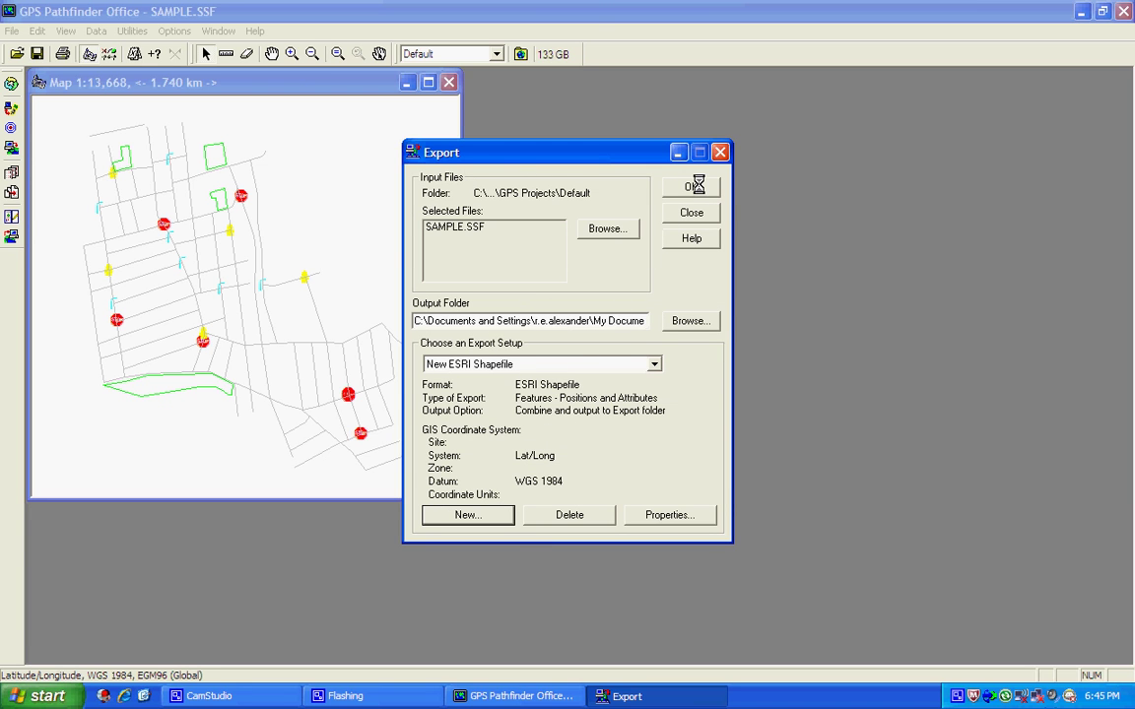
# - Set the export output folder to the Desktop and start the export
pyautogui.click(693, 321)
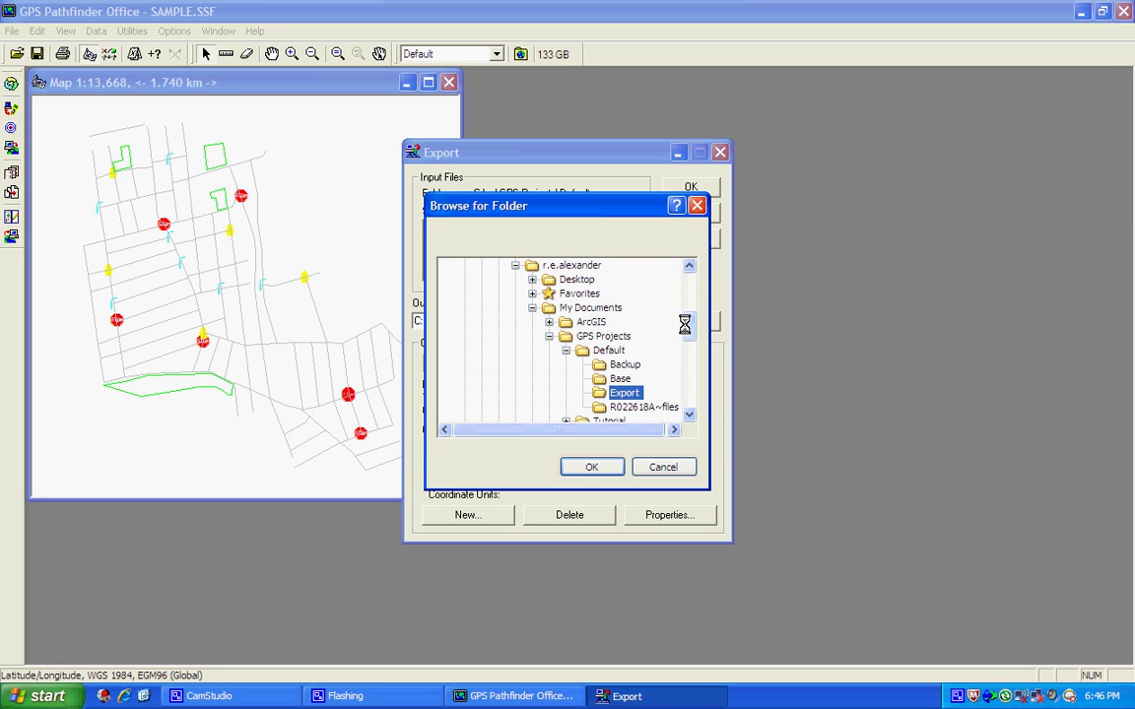
pyautogui.moveTo(685, 325); pyautogui.dragTo(692, 271)
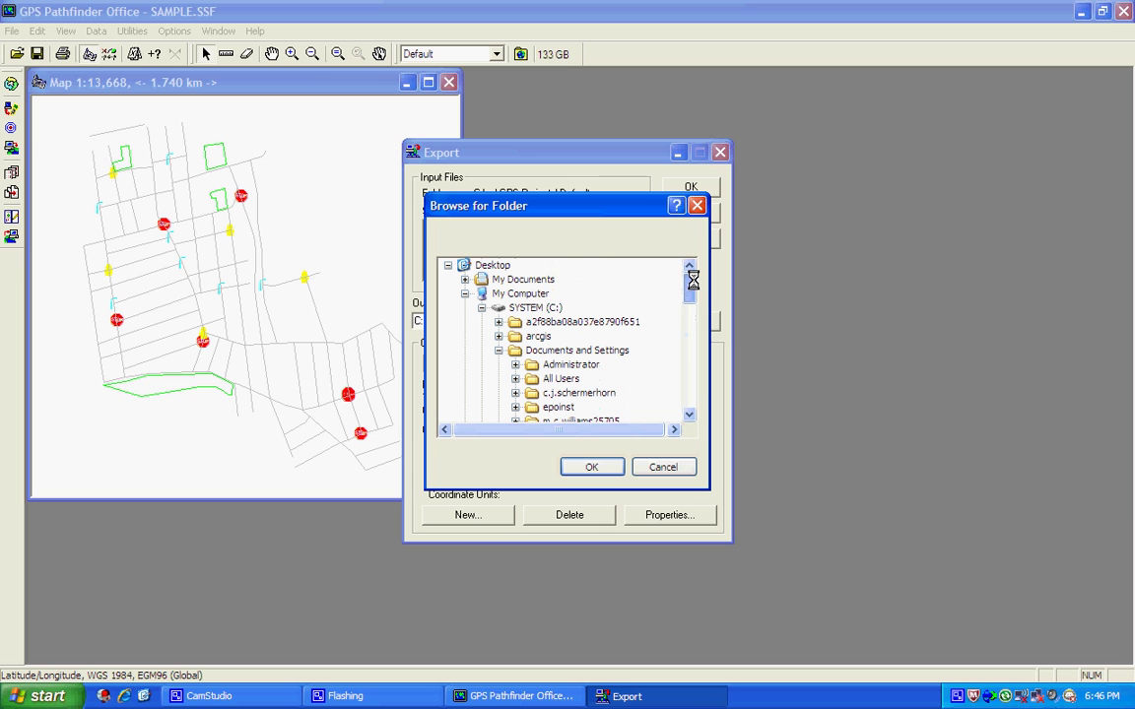
pyautogui.click(480, 265)
pyautogui.click(573, 464)
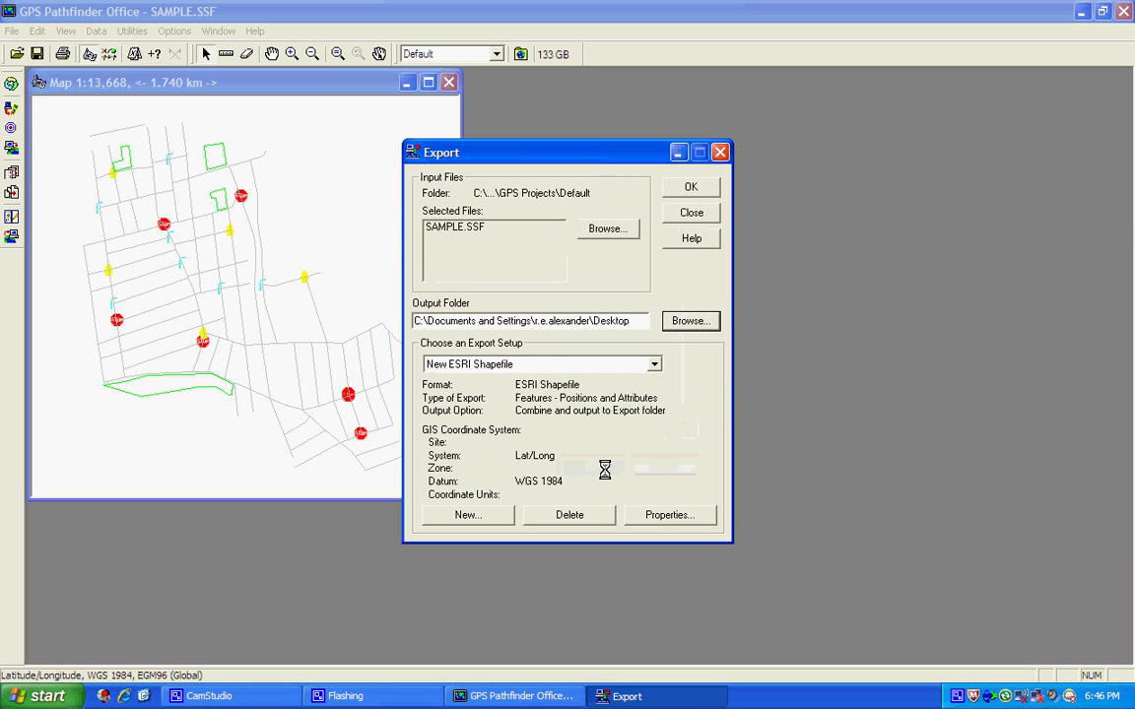
pyautogui.click(698, 183)
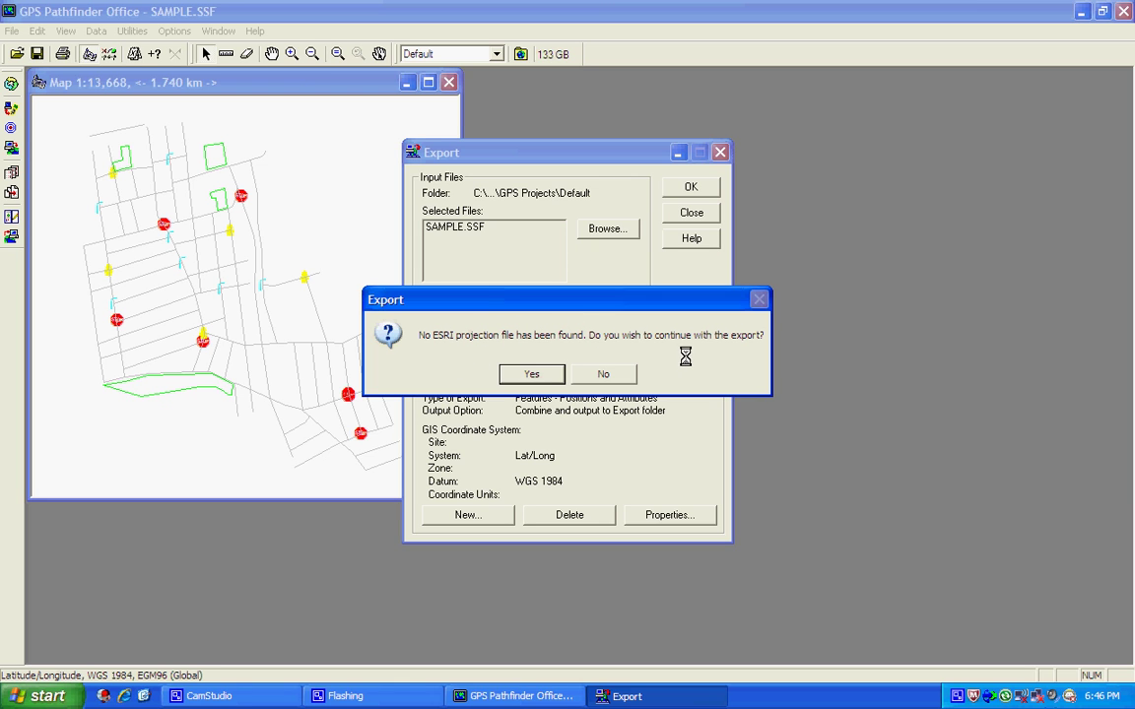
# - Continue without a projection file and close the summary of 196 exported features
pyautogui.click(545, 370)
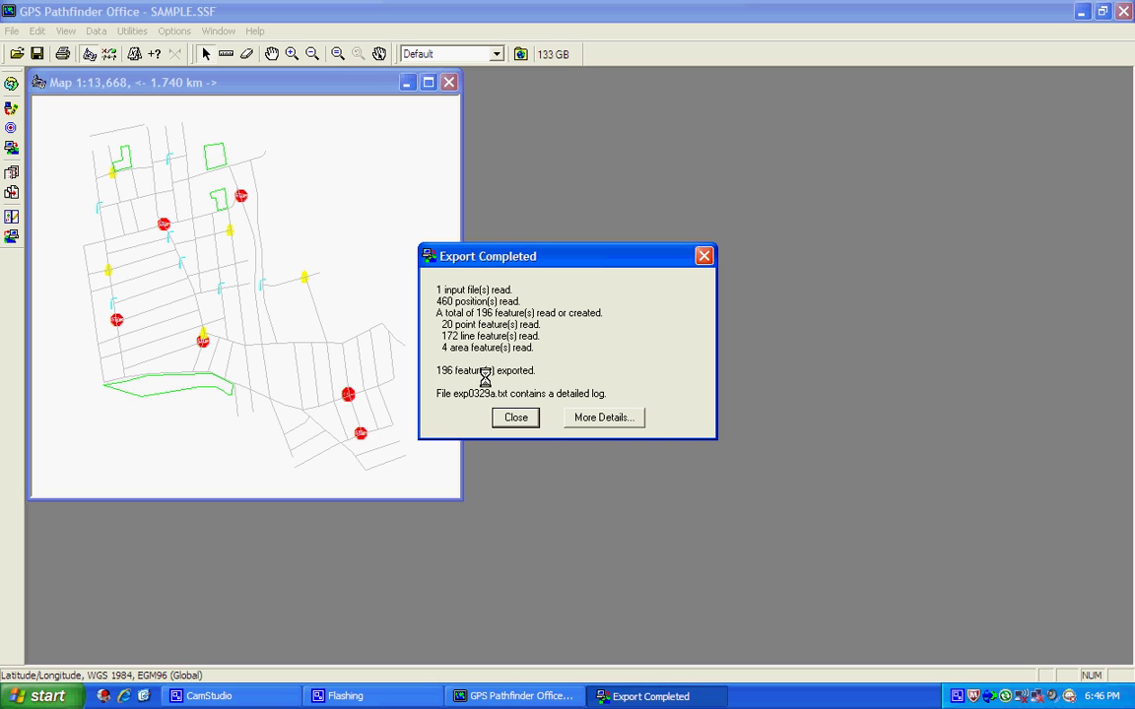
pyautogui.click(527, 419)
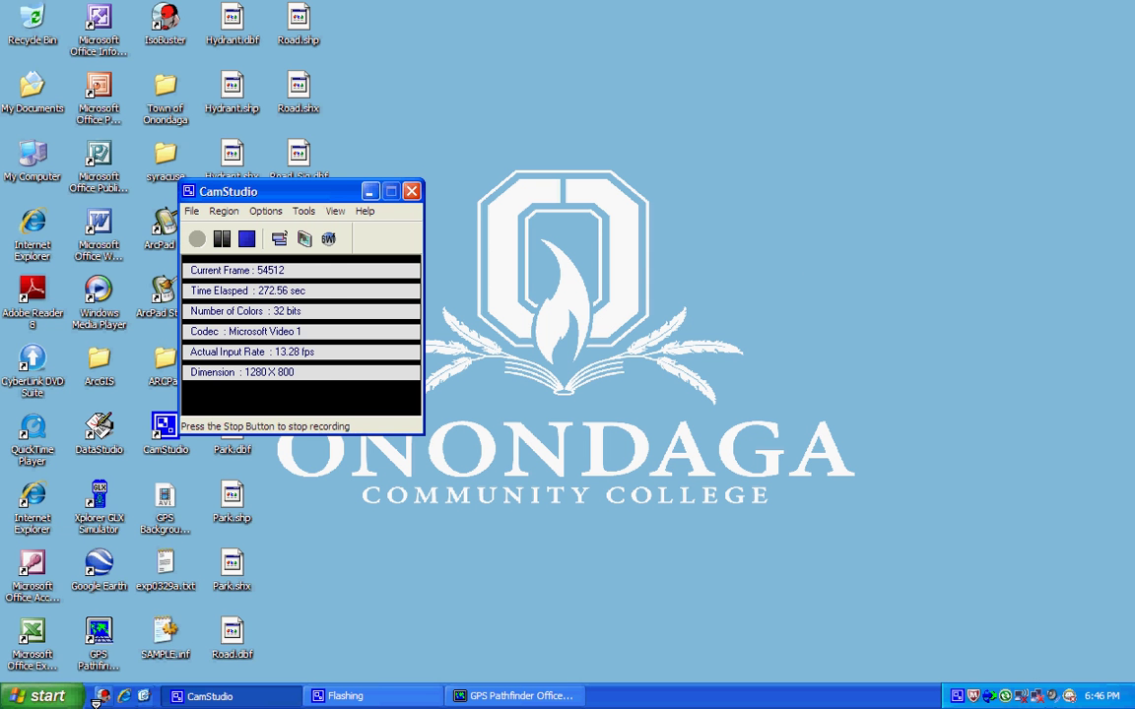
# - Launch ArcMap 10 from the Start menu and begin with a blank map
pyautogui.click(30, 696)
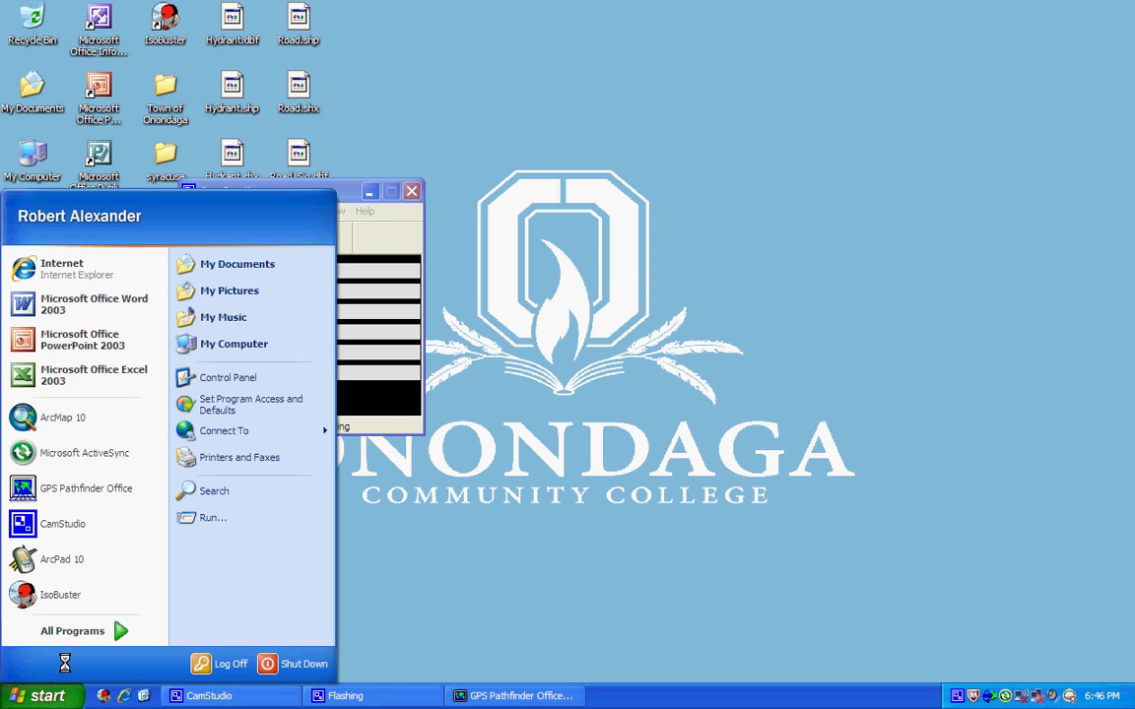
pyautogui.click(81, 415)
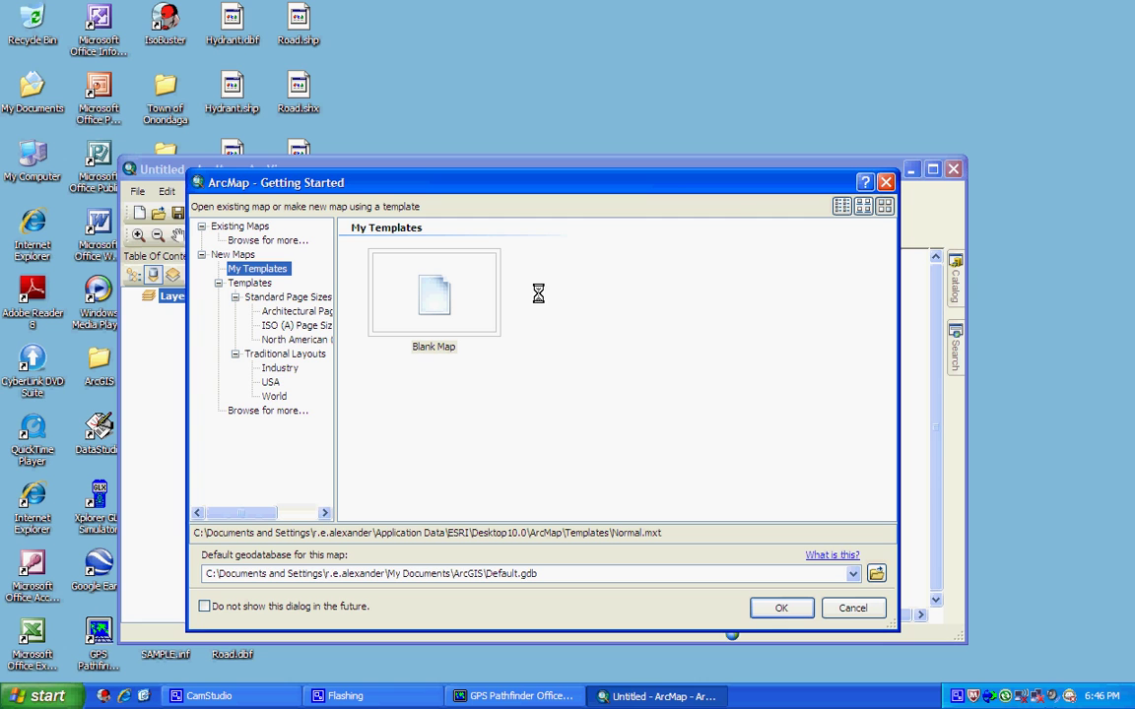
pyautogui.click(879, 180)
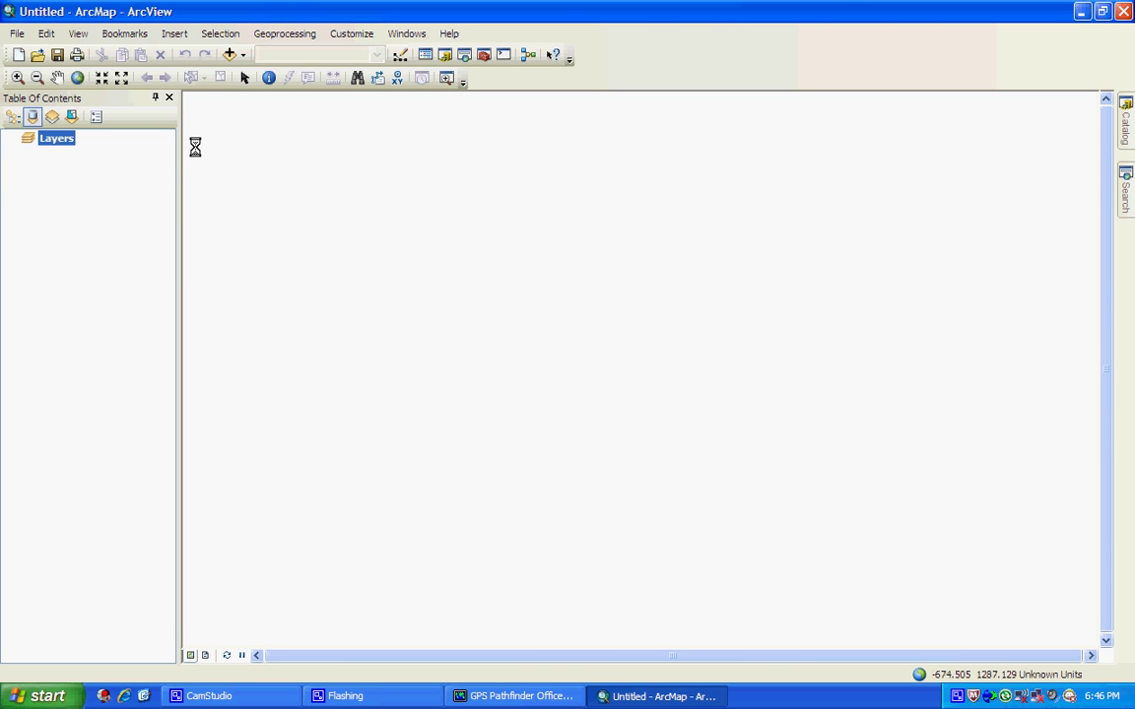
# - Add Road, Park, Light_po, Hydrant and Road_Sig .shp files, accepting the spatial reference warning
pyautogui.click(227, 56)
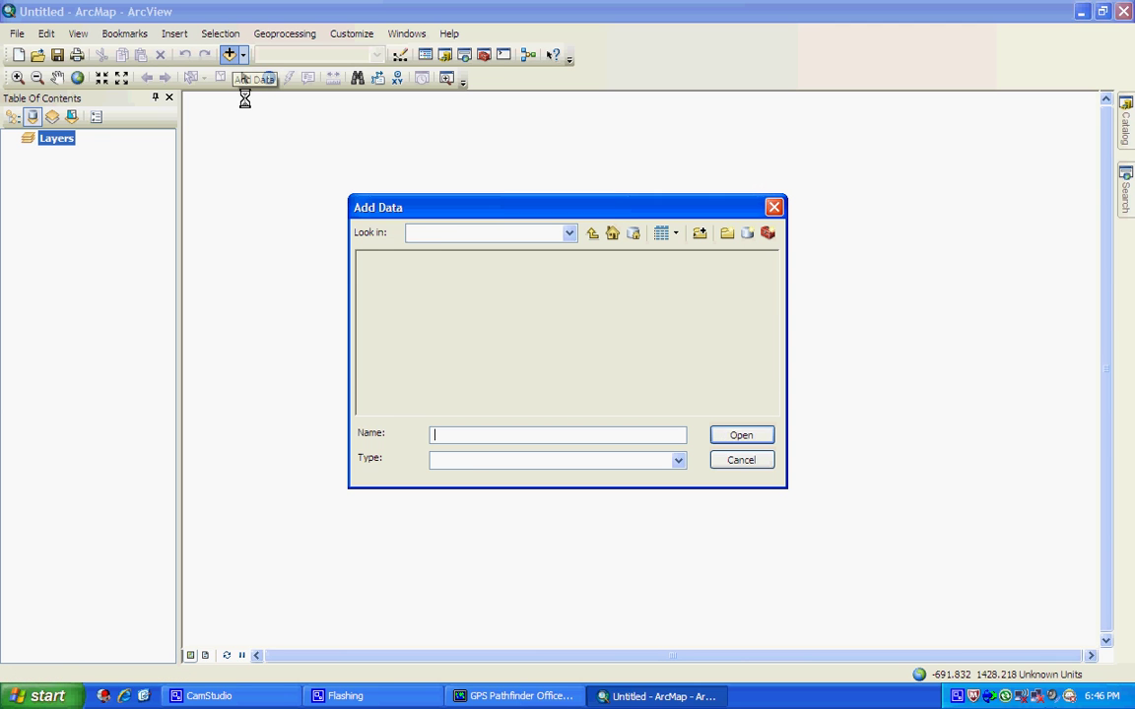
pyautogui.click(590, 234)
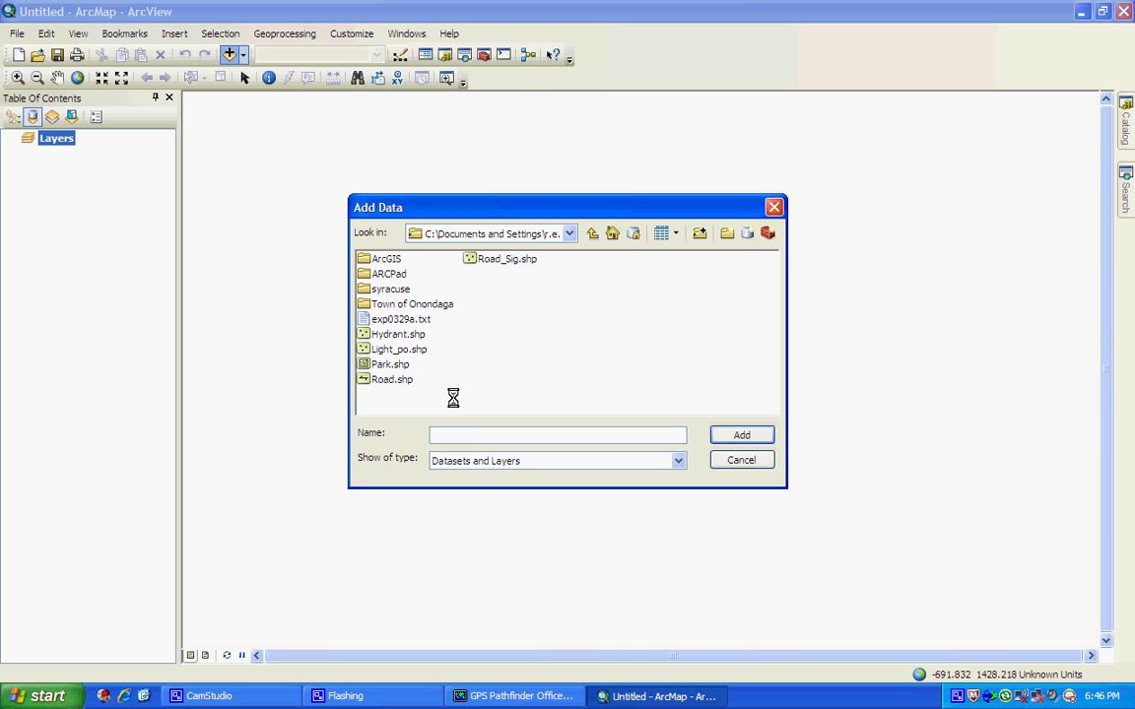
pyautogui.moveTo(445, 393); pyautogui.dragTo(406, 335)
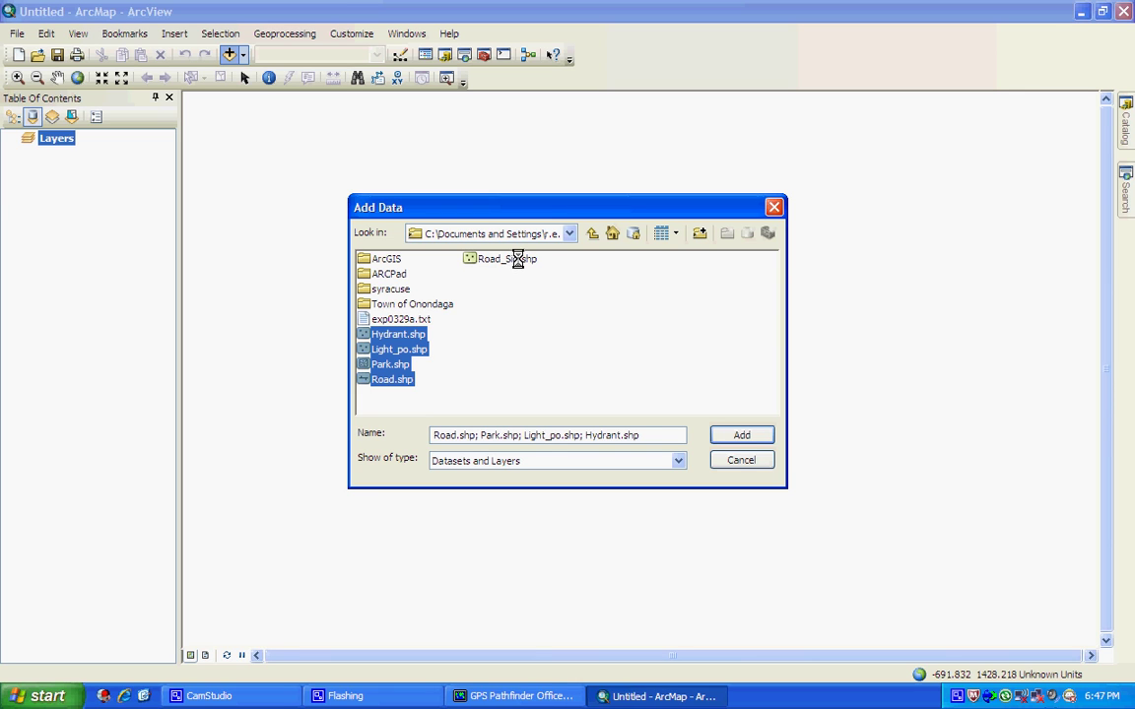
pyautogui.keyDown('ctrl'); pyautogui.click(517, 259); pyautogui.keyUp('ctrl')
pyautogui.click(737, 435)
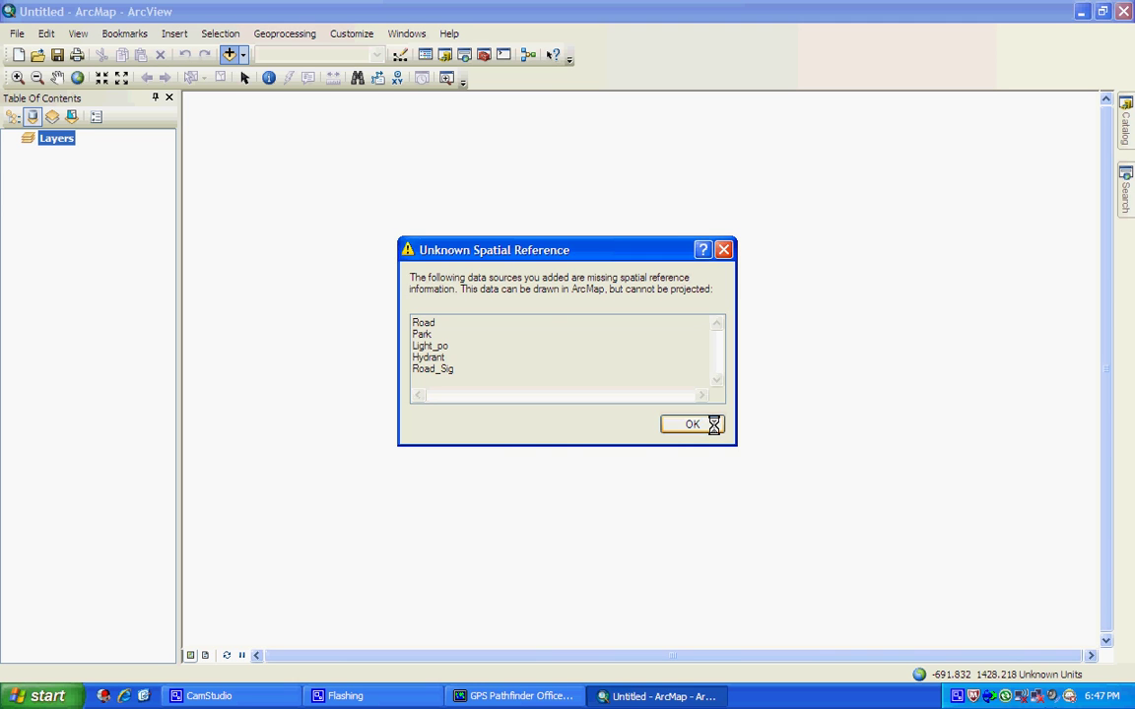
pyautogui.click(711, 423)
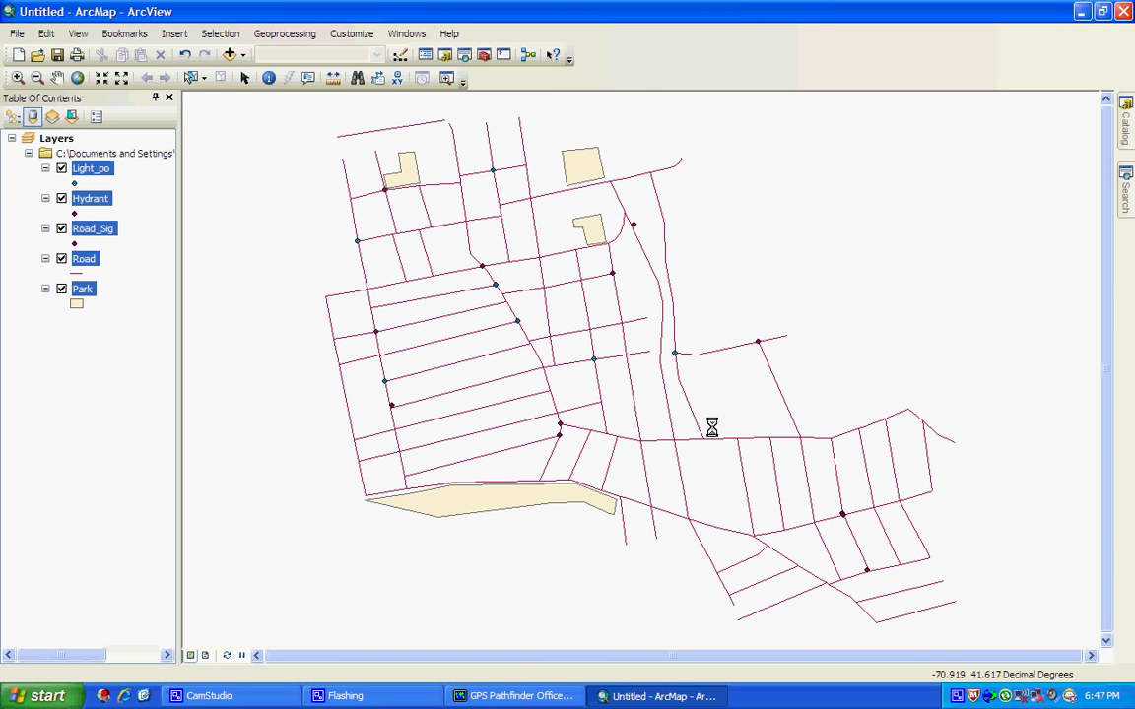